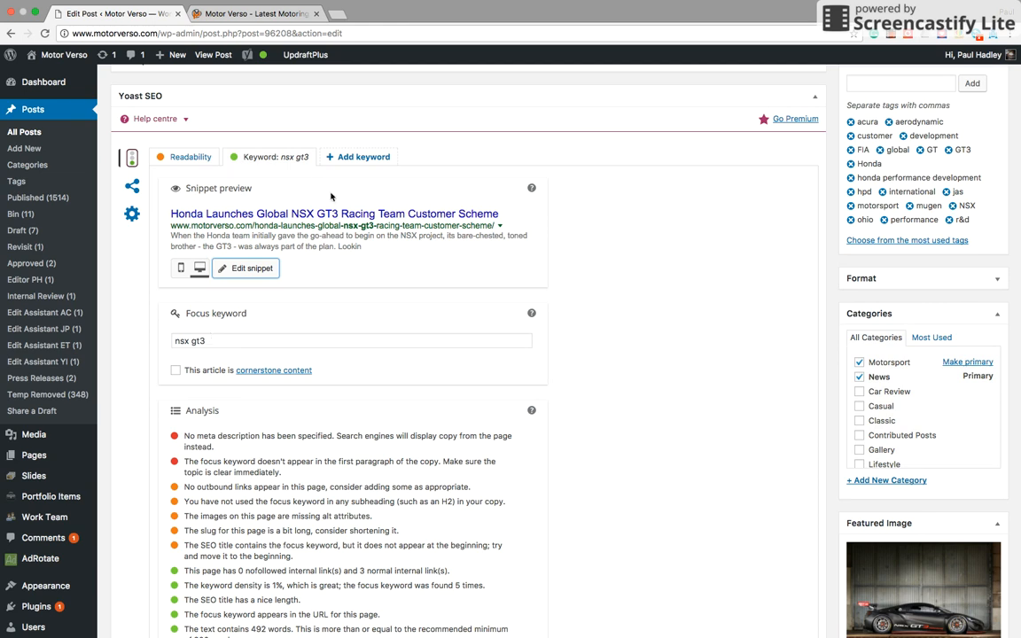
- Review the post's readability analysis in Yoast SEO, then return to the focus keyword analysis
click(187, 160)
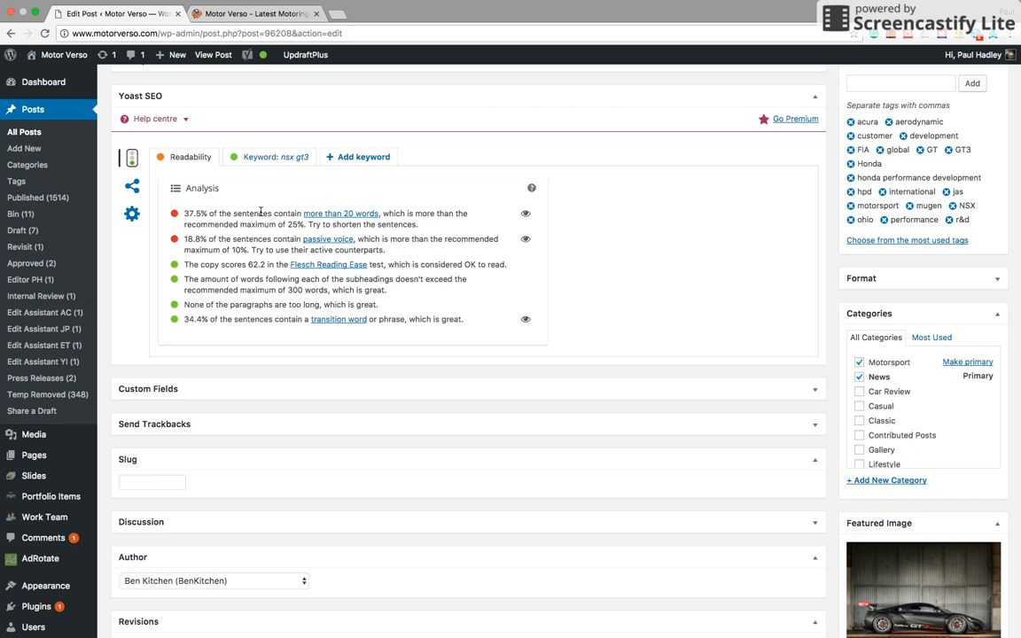
click(266, 157)
scroll(384, 328, down, 1)
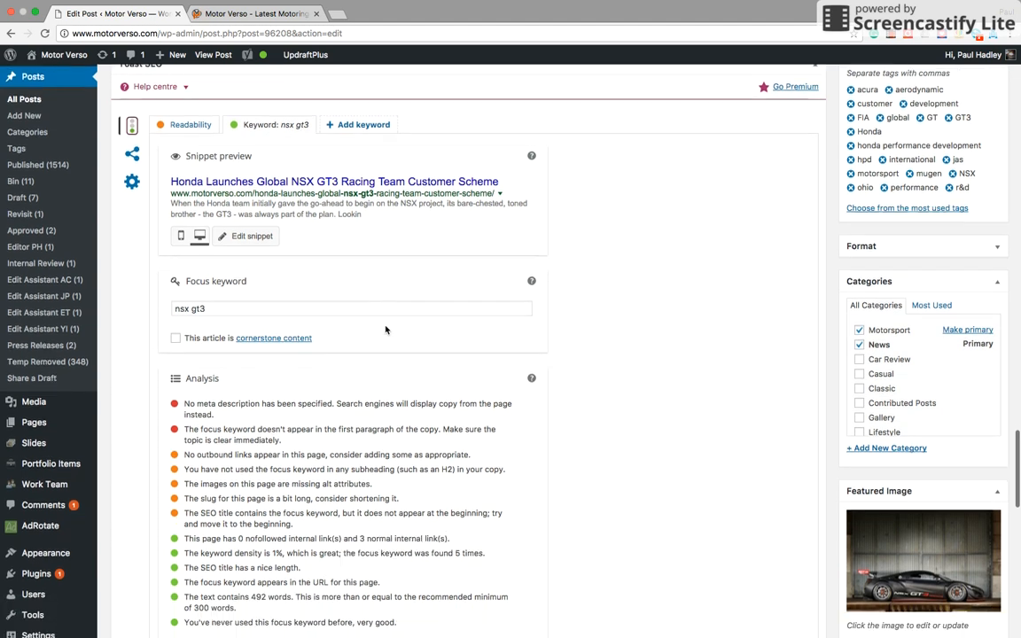
- Try "honda" as the post's focus keyword in place of the current one
triple_click(232, 308)
key(BackSpace)
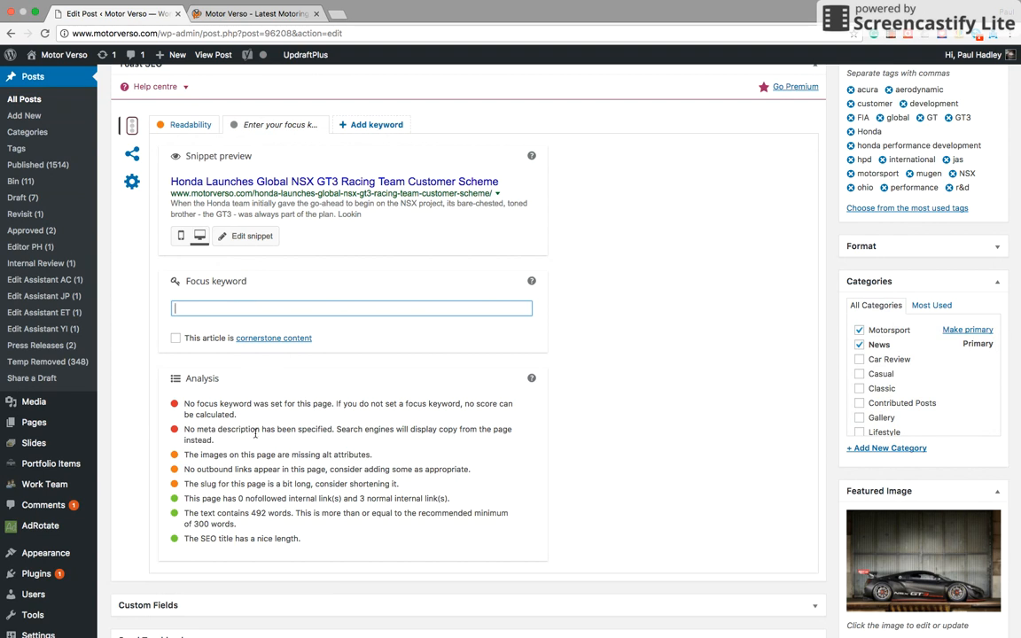
text(honda)
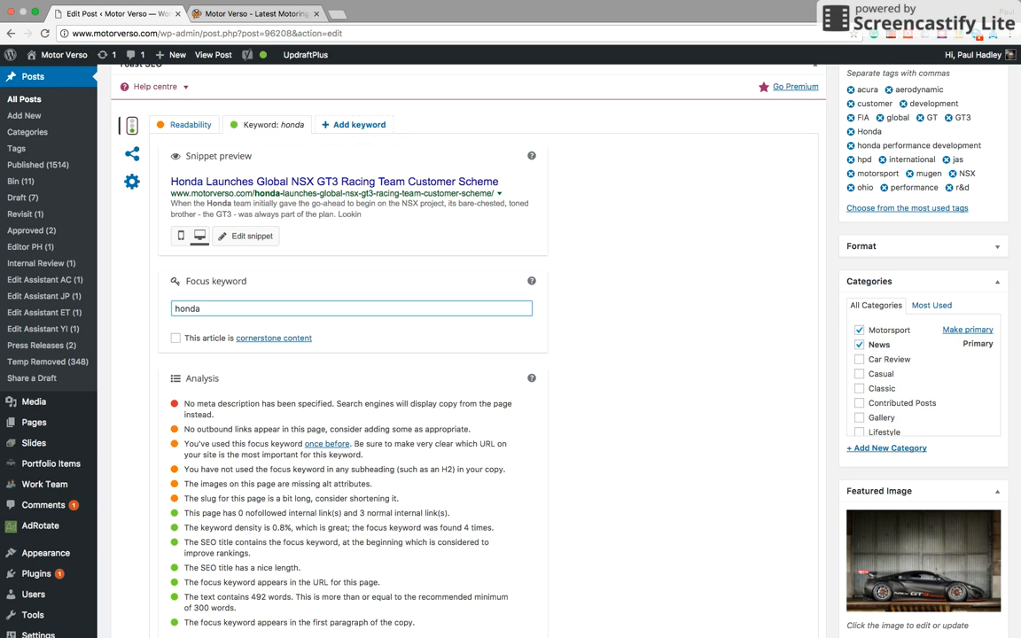
- Restore the post's focus keyword to "nsx gt3"
key(BackSpace)
key(BackSpace)
key(BackSpace)
key(BackSpace)
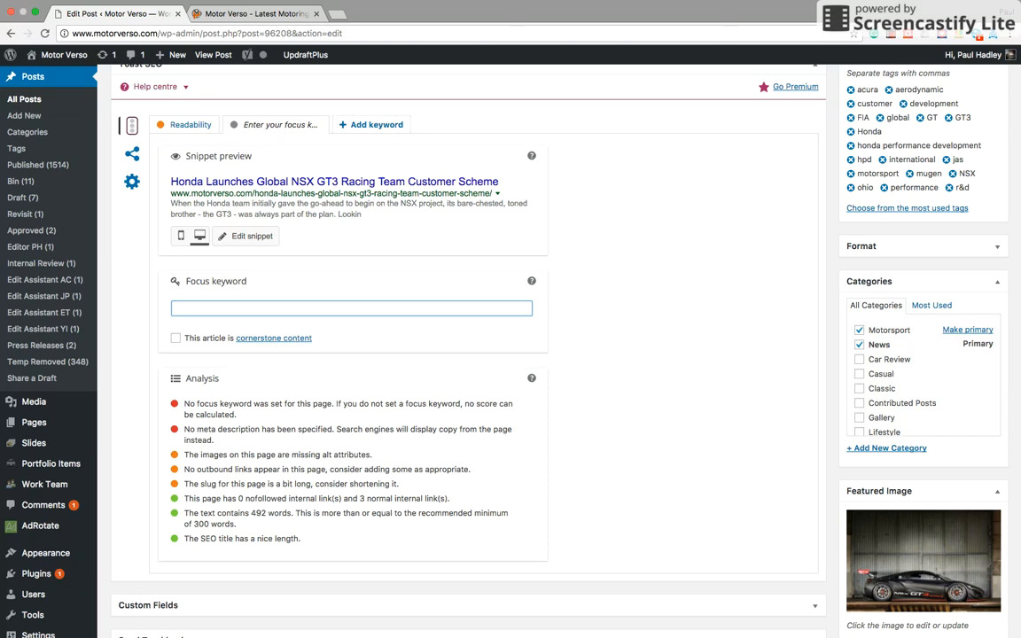
text(nsx gt3)
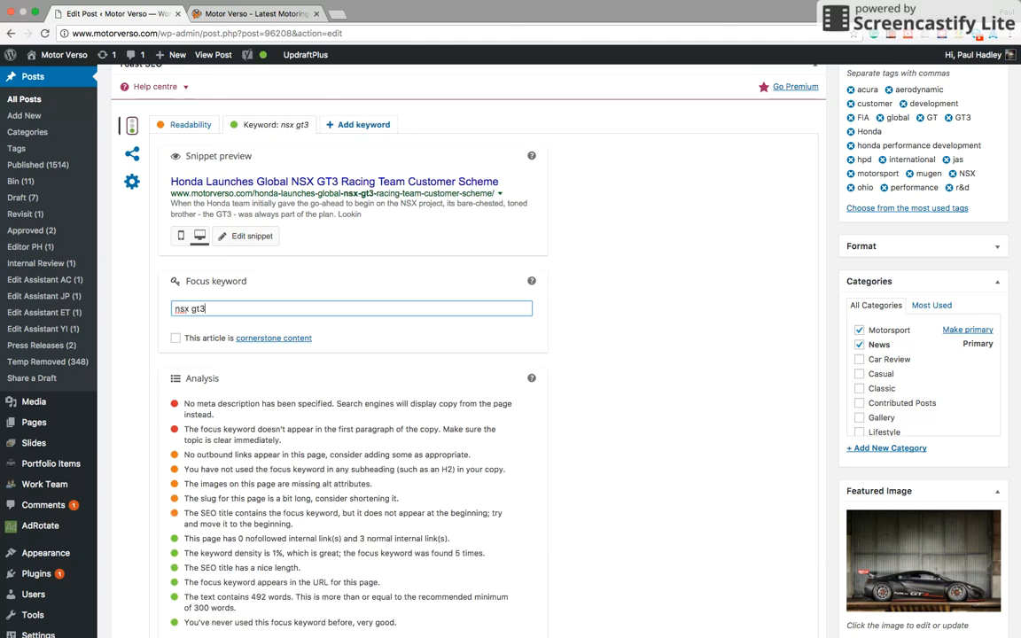
- Shorten the post's permalink slug to "honda-launches-global-nsx-gt3-racing-team" by removing the ending "-customer-scheme"
scroll(319, 426, down, 3)
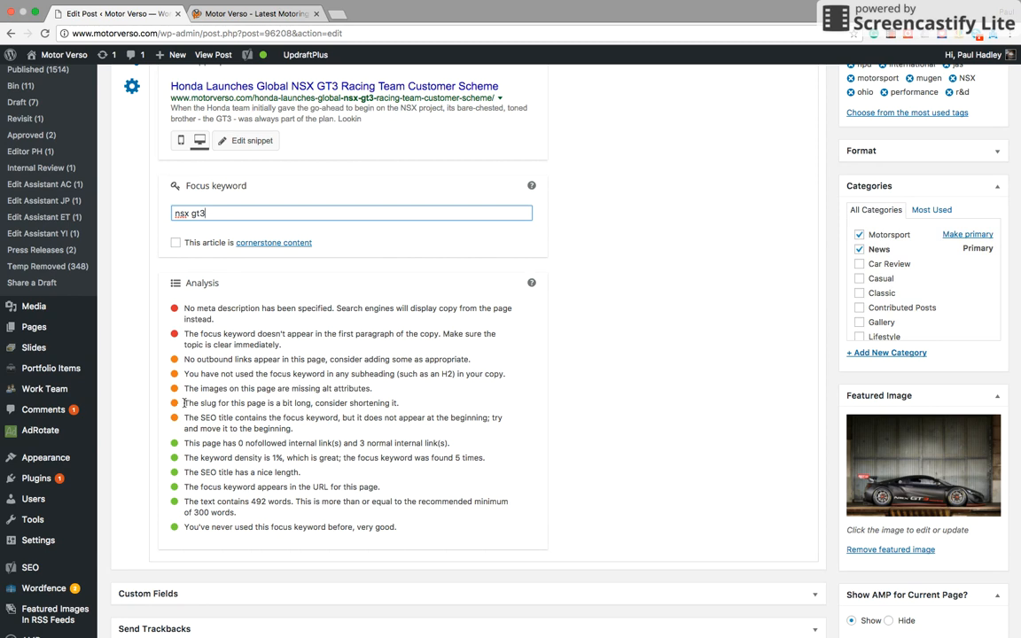
click(280, 403)
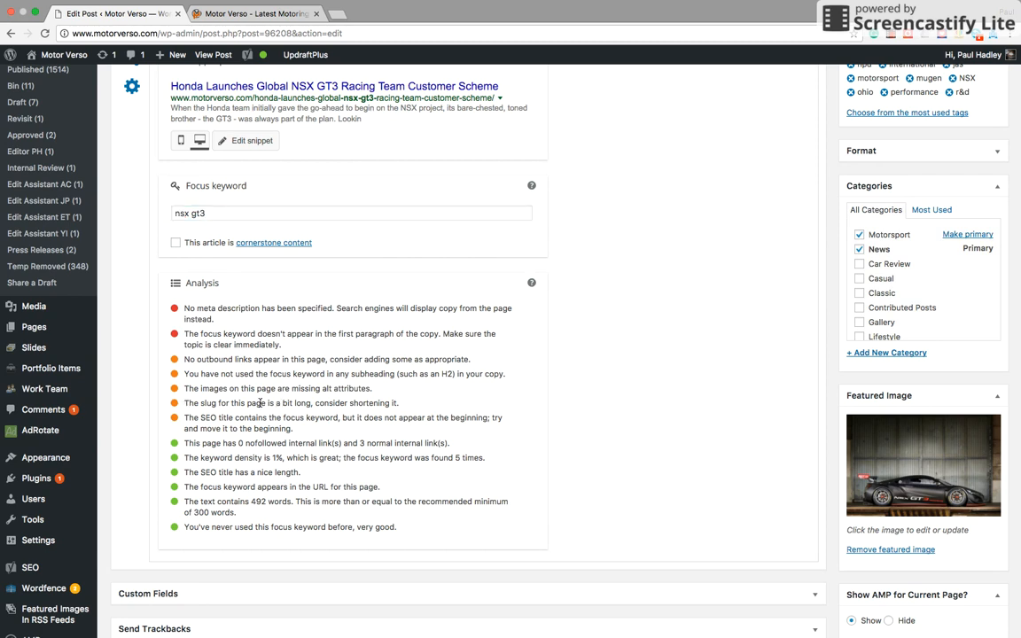
scroll(337, 354, up, 15)
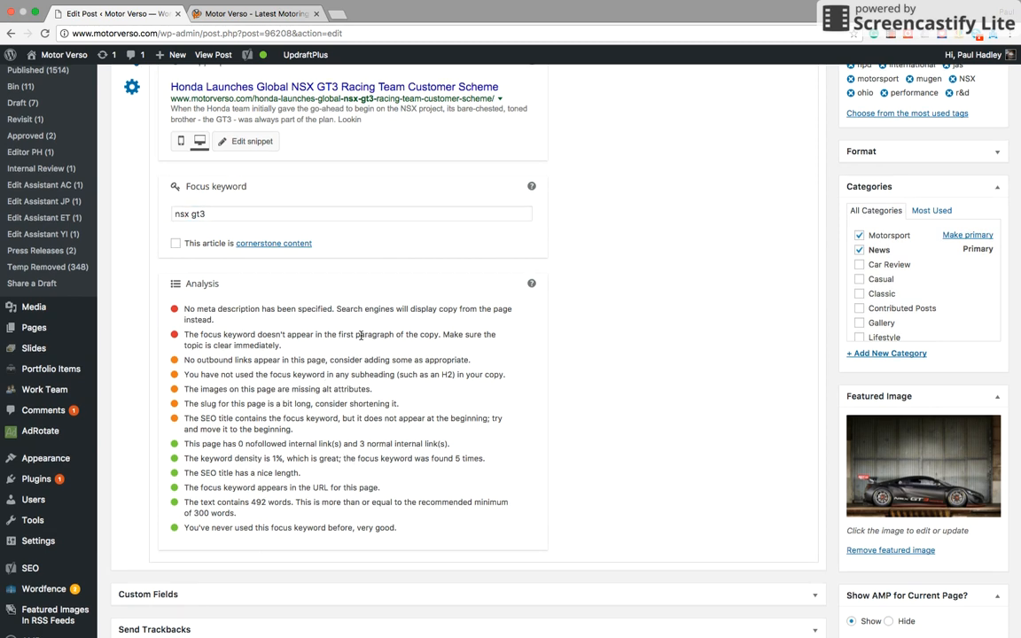
scroll(361, 335, up, 10)
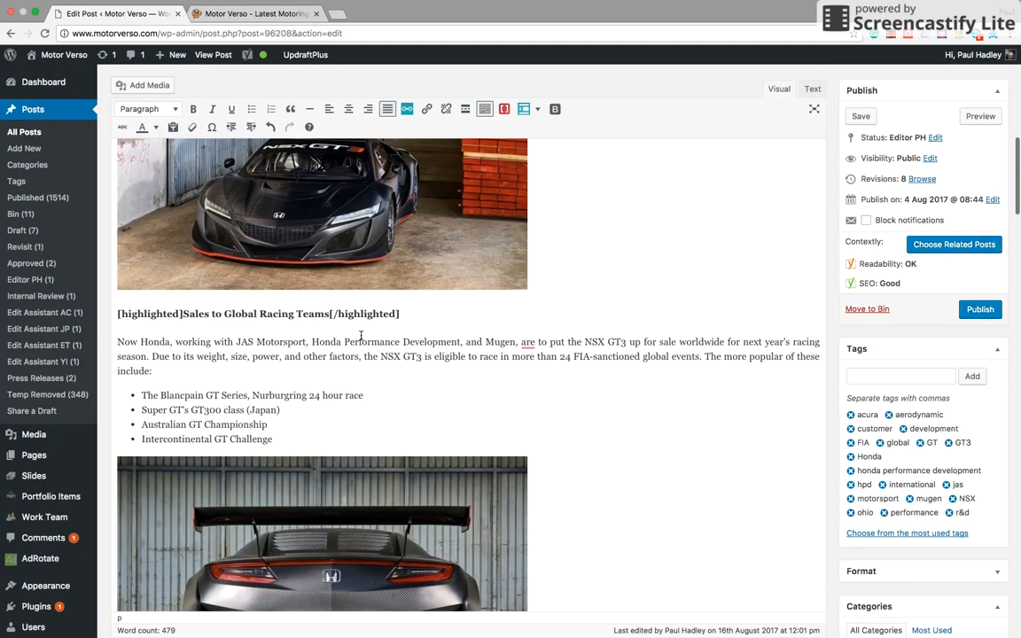
scroll(360, 335, down, 1)
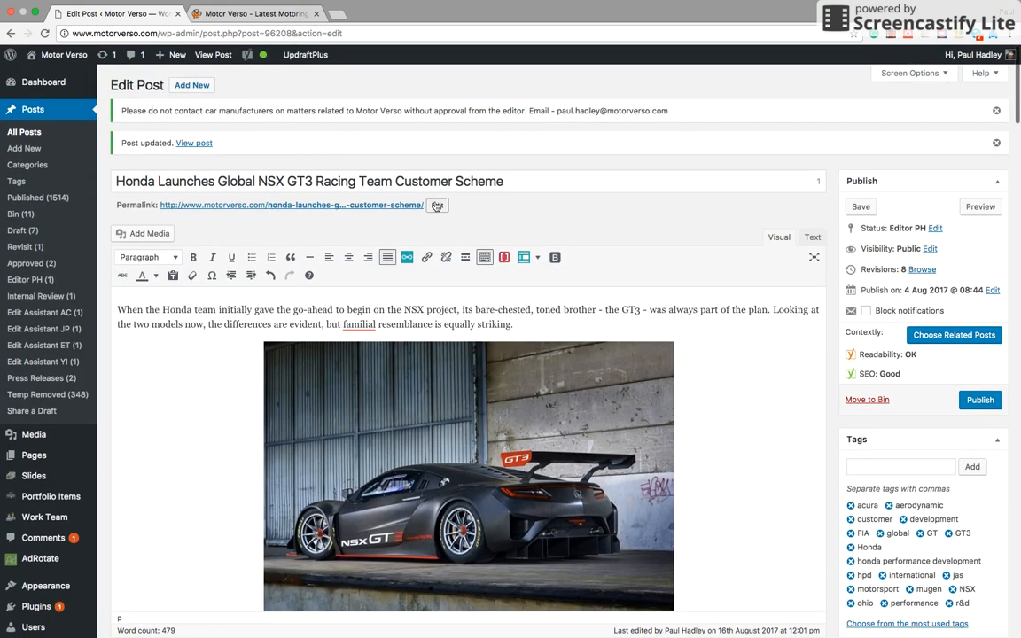
click(437, 205)
drag(274, 205, 410, 207)
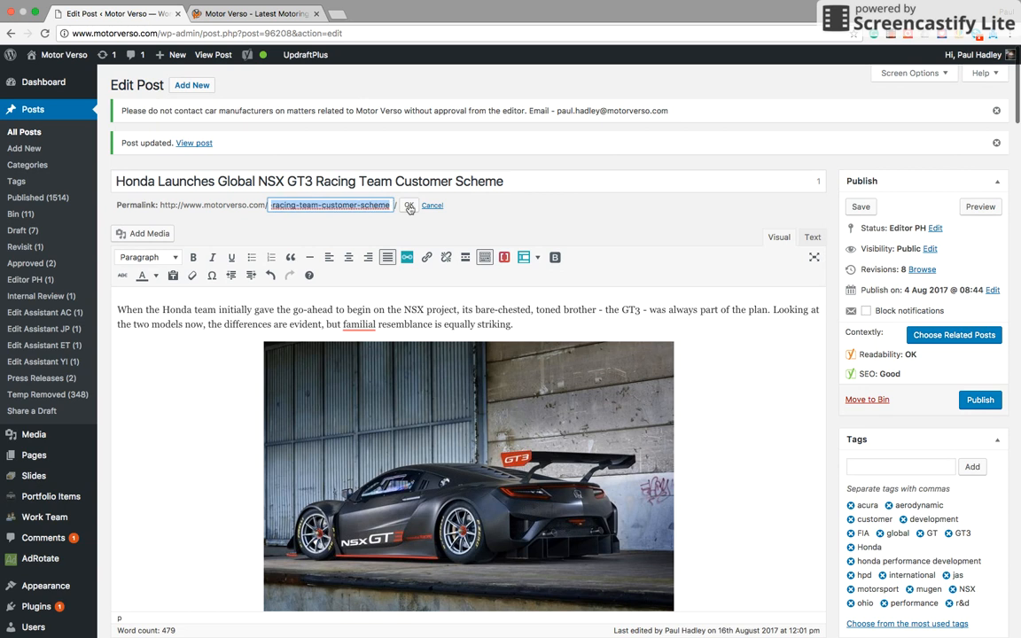
click(323, 205)
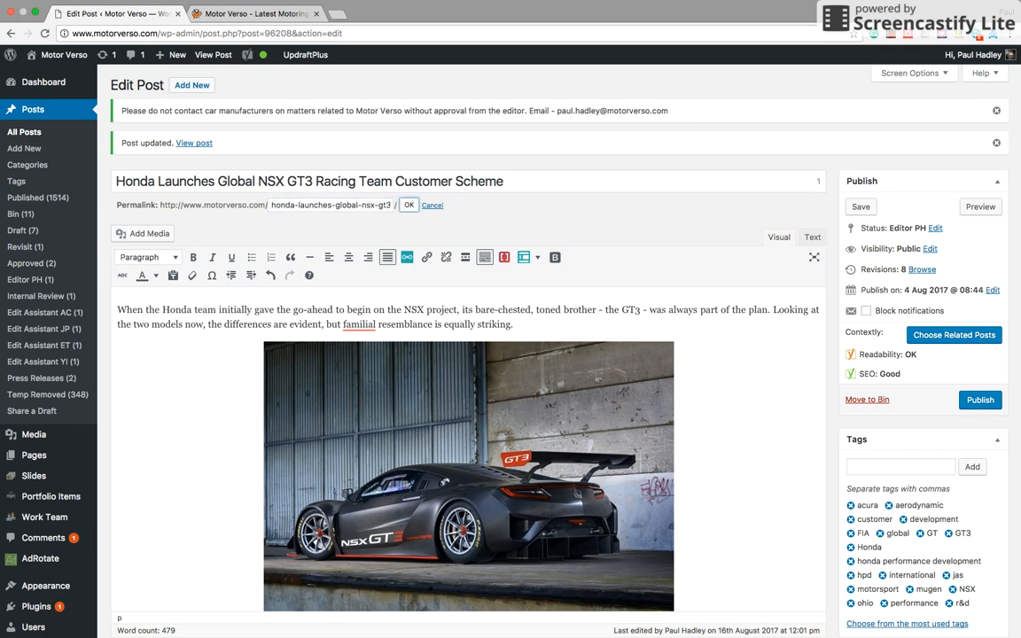
- Check the slug in the Yoast SEO analysis and shorten the permalink further to "honda-global-nsx-gt3-racing"
scroll(197, 282, down, 10)
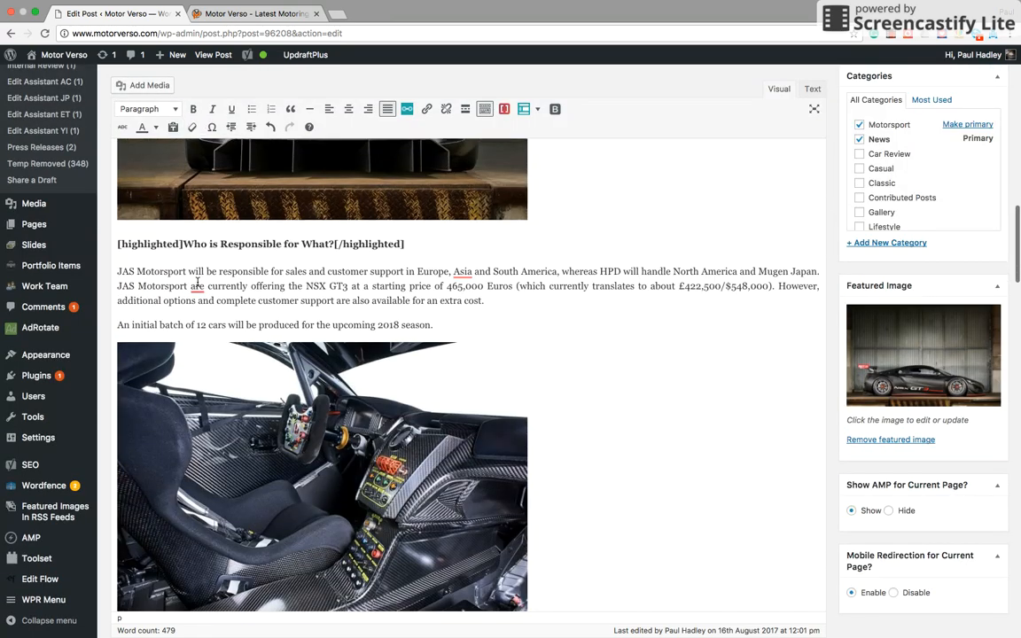
scroll(197, 282, down, 10)
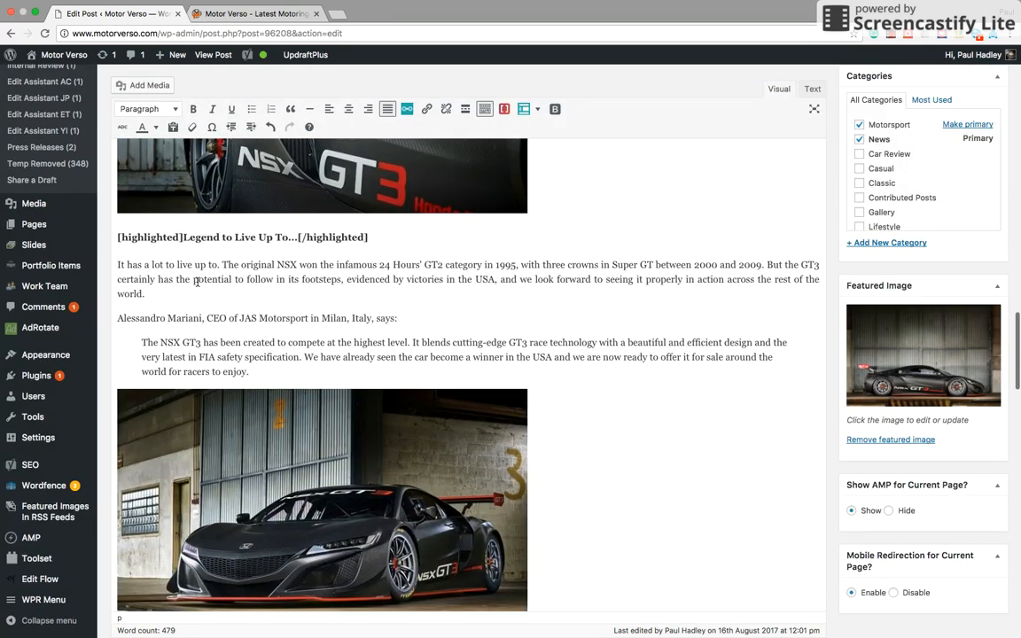
scroll(197, 282, down, 10)
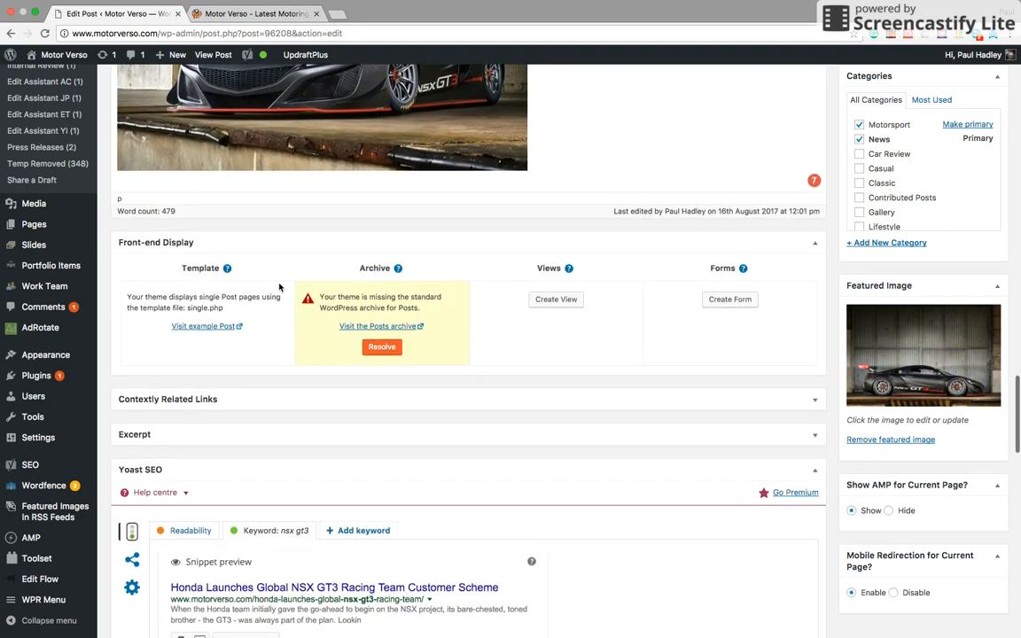
scroll(280, 286, down, 6)
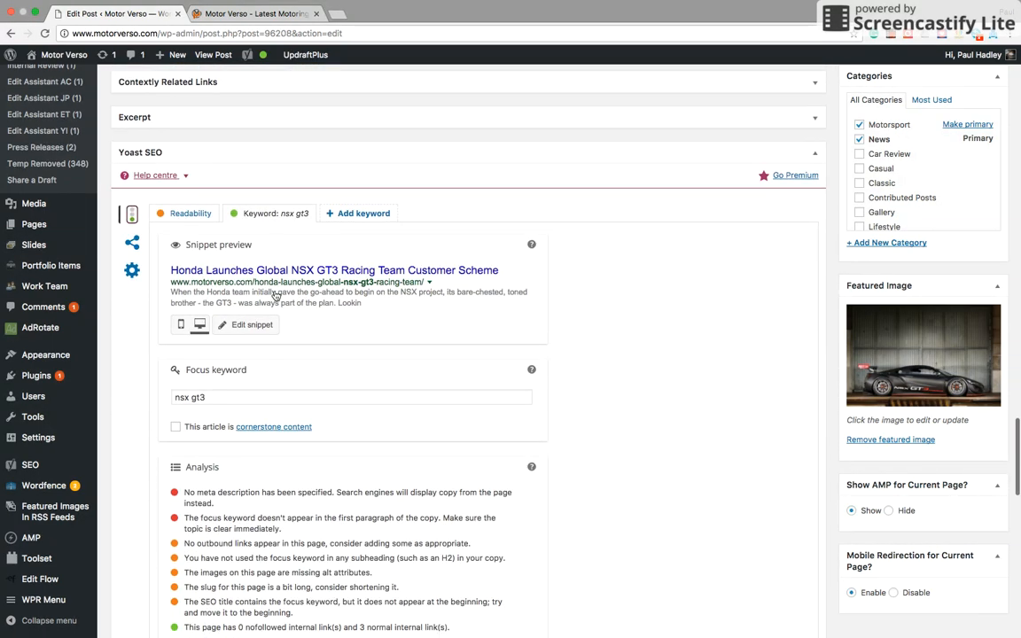
scroll(277, 295, down, 1)
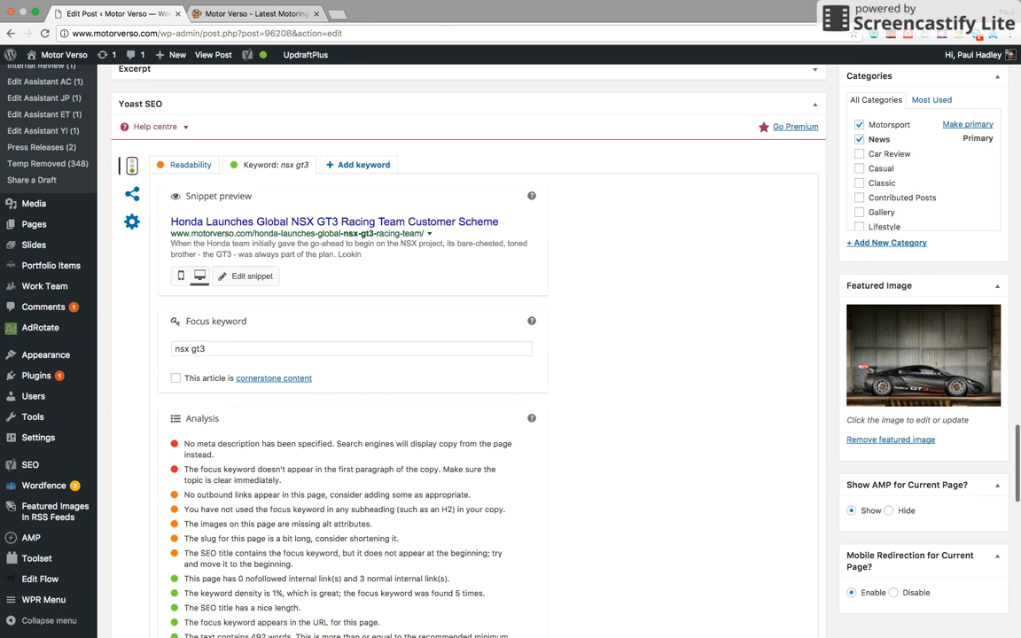
scroll(310, 254, up, 12)
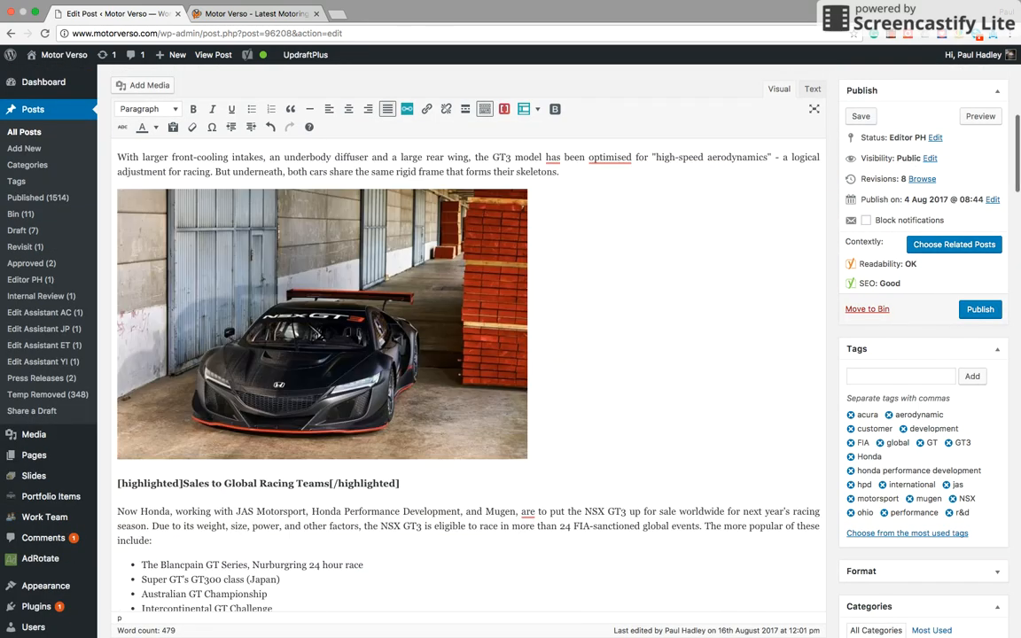
scroll(439, 205, up, 10)
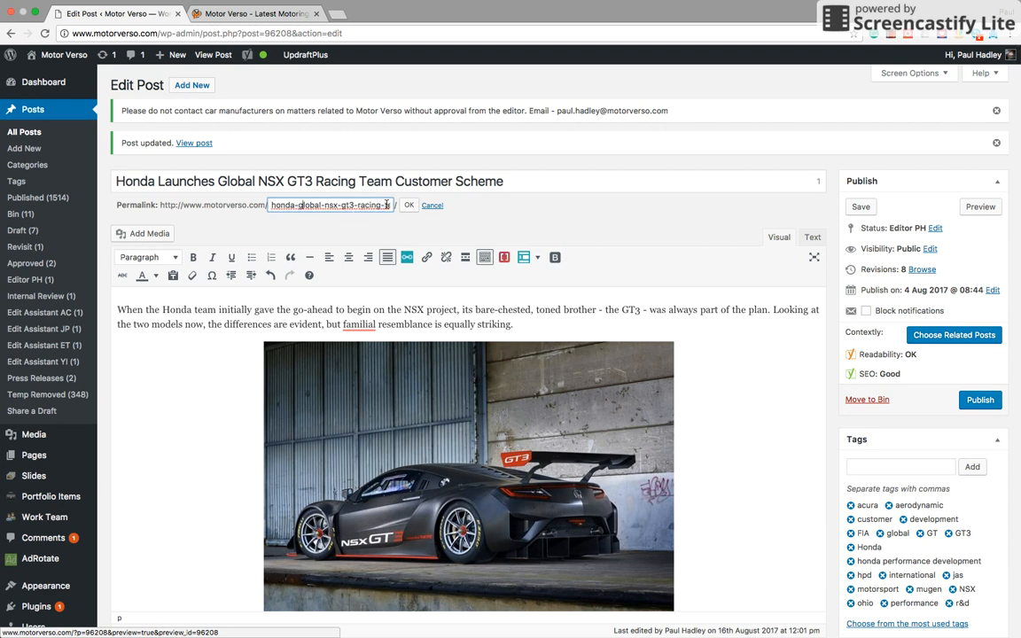
key(Return)
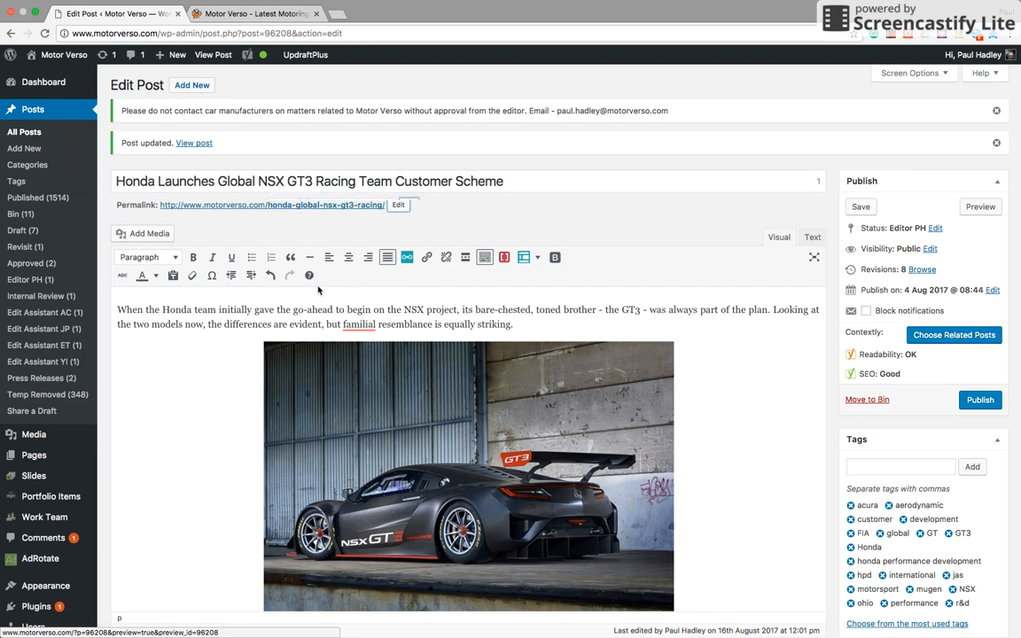
- Set the alternative text of the post's first image to "Honda nsx gt3" and update the image details
scroll(317, 286, down, 20)
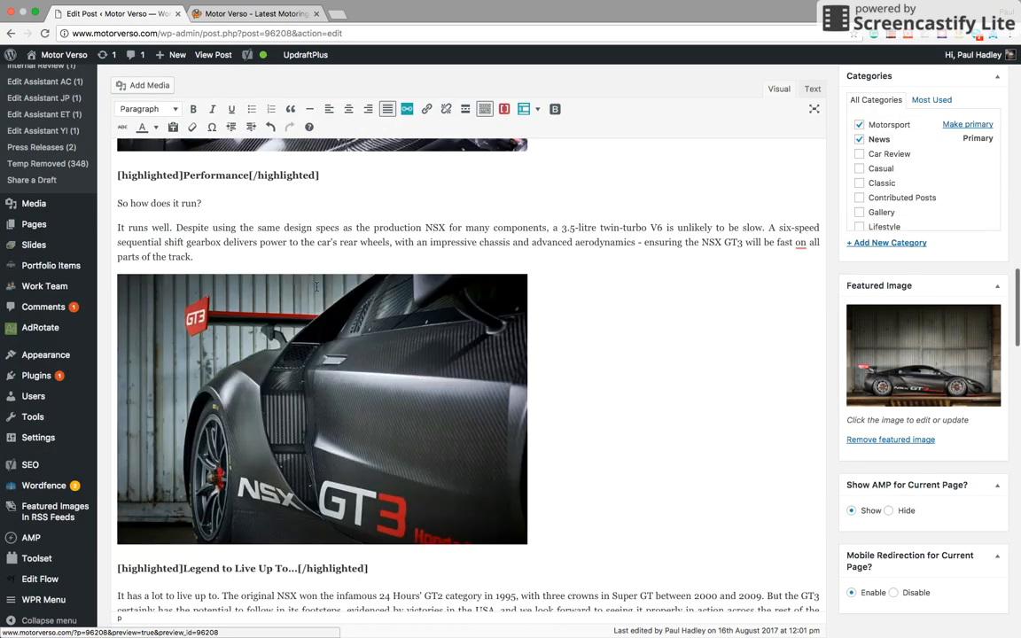
scroll(317, 286, down, 10)
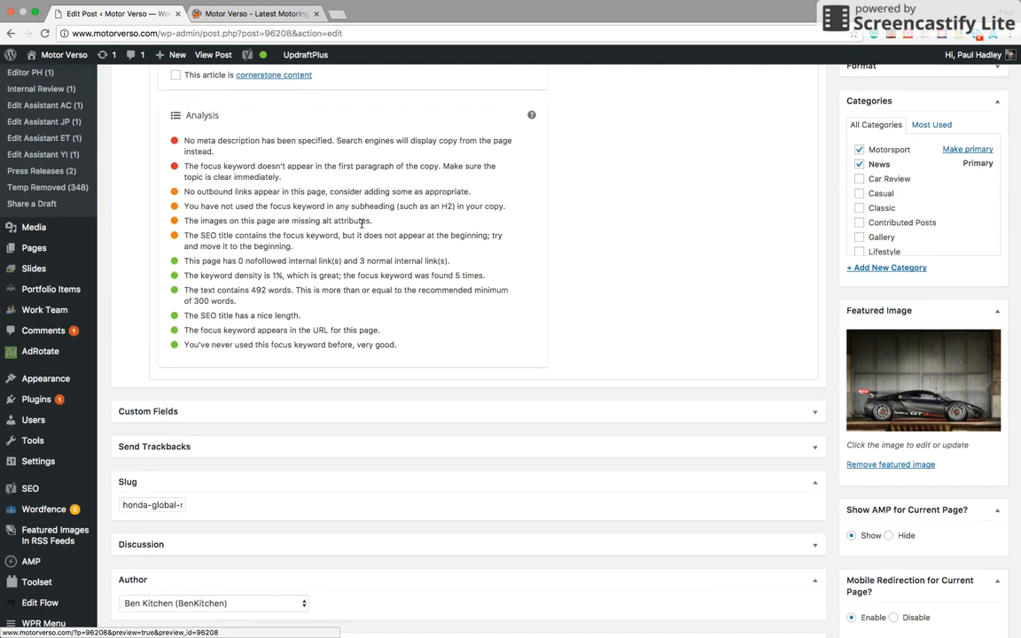
scroll(352, 222, up, 20)
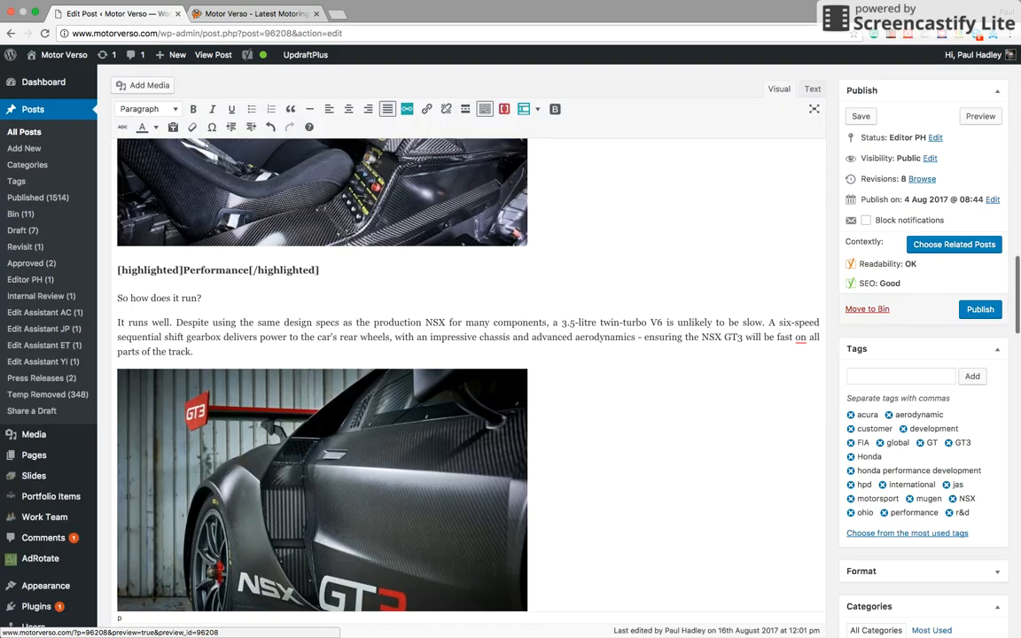
scroll(301, 256, up, 8)
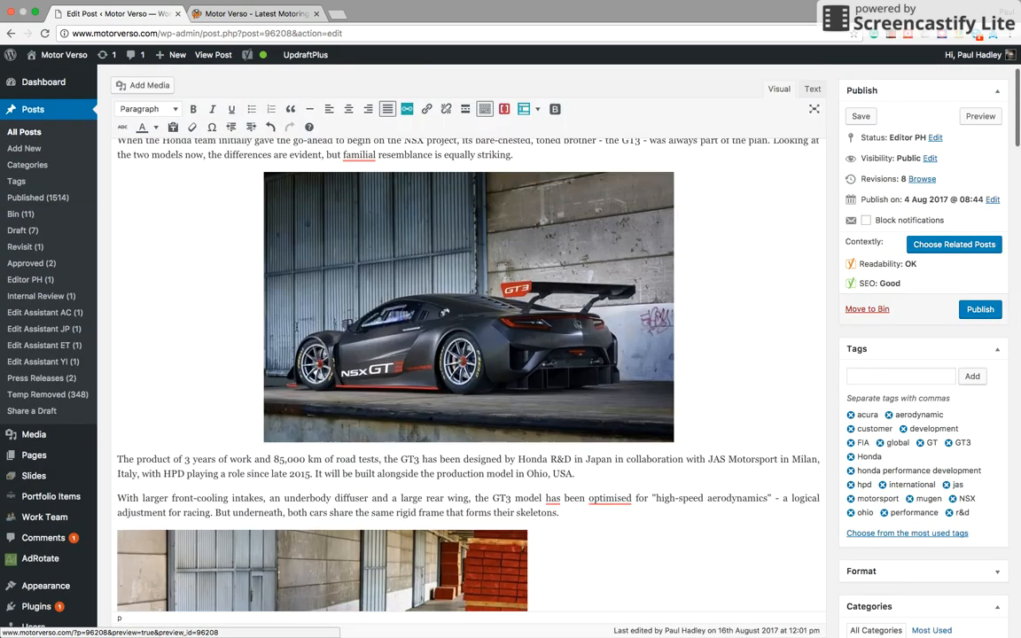
click(394, 229)
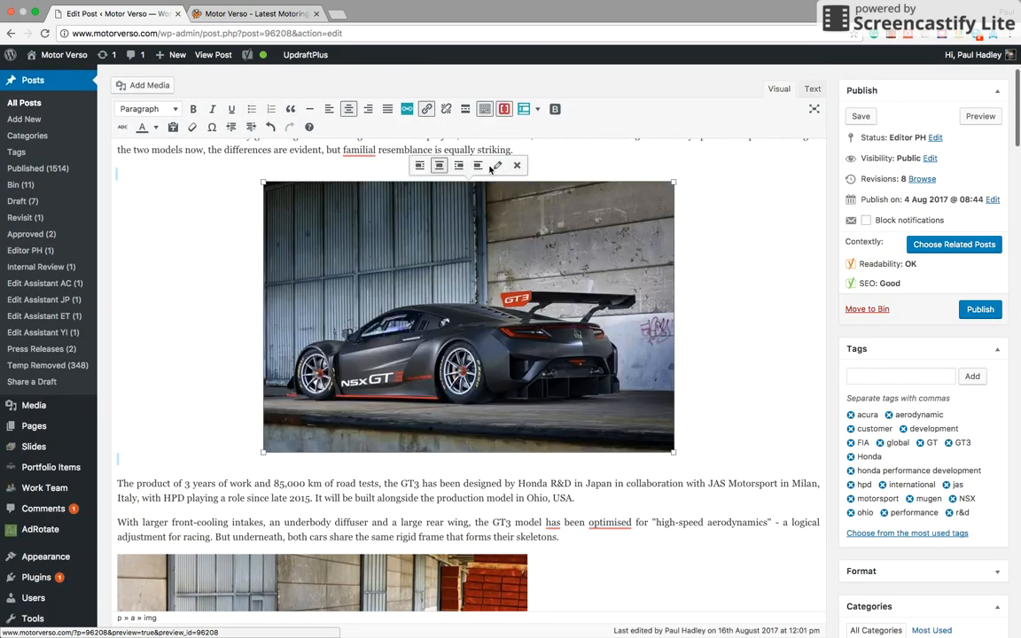
click(492, 165)
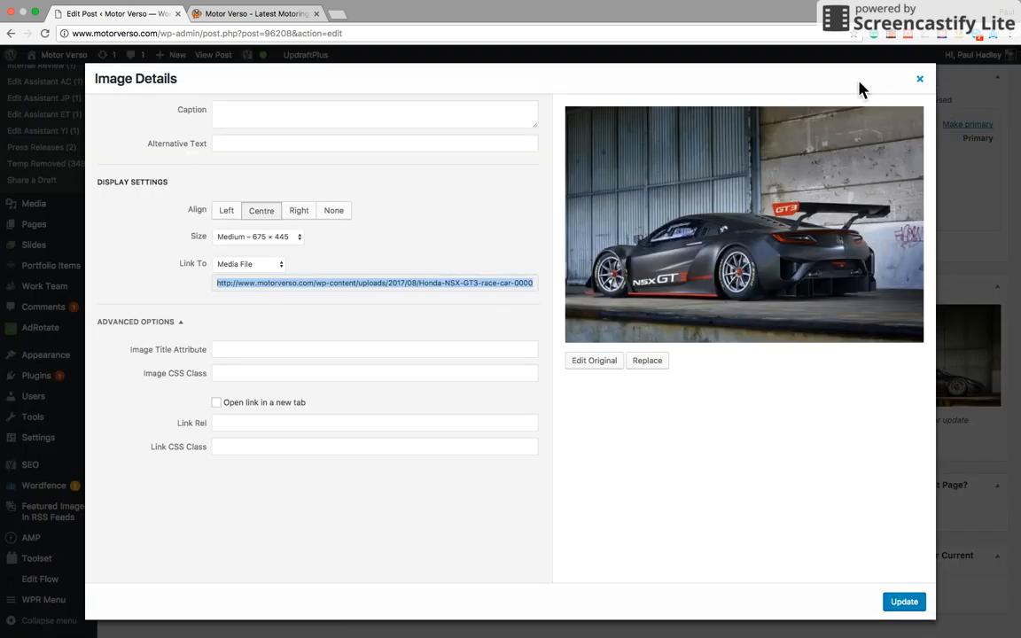
click(258, 145)
text(nsx gt3)
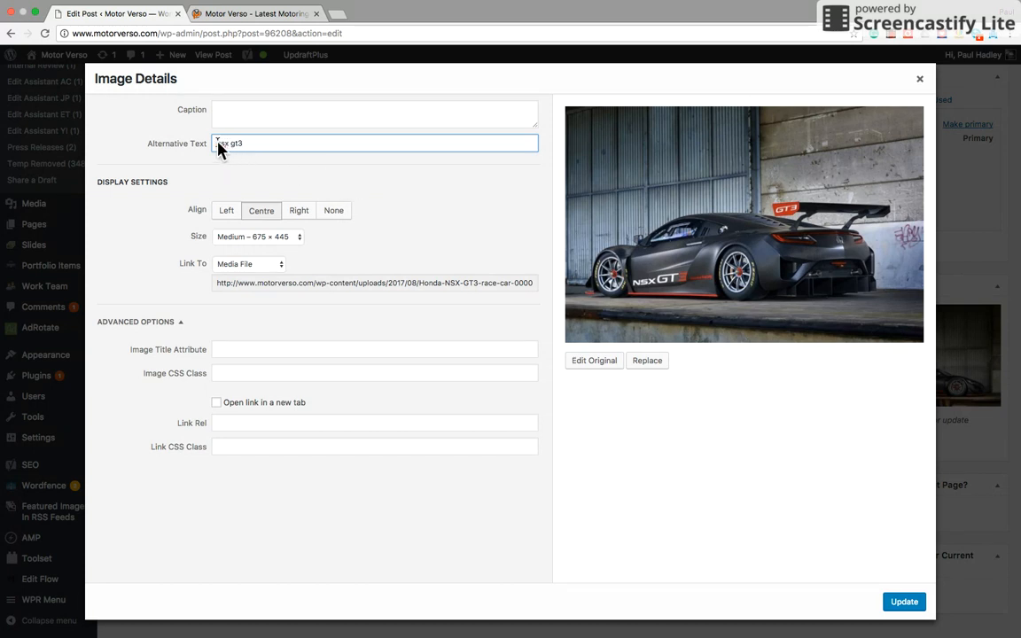
text(Honda)
click(905, 602)
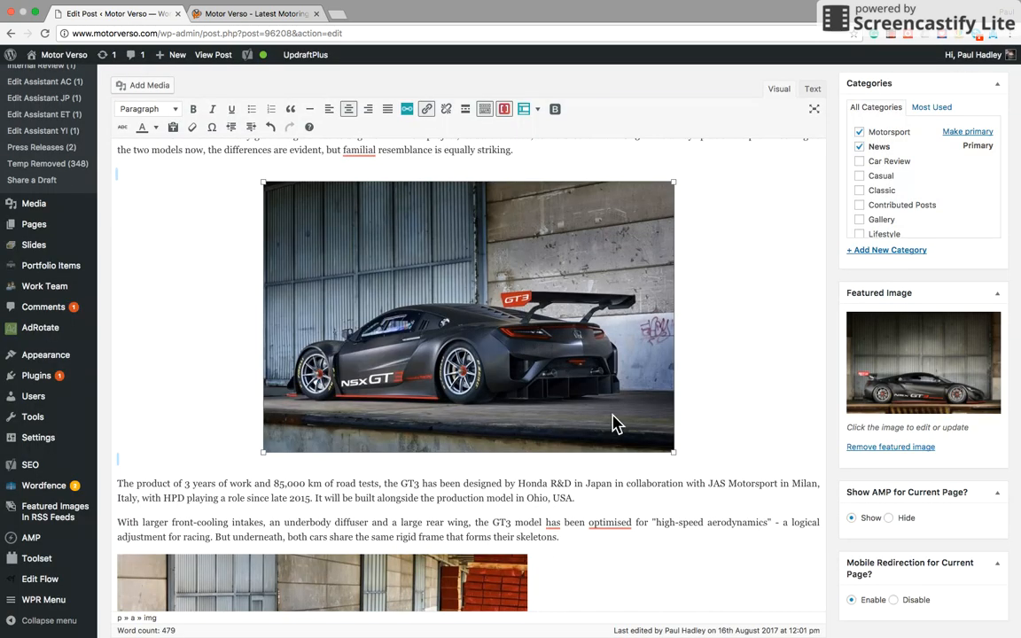
- Review the Yoast SEO focus keyword analysis for image alt attributes and remaining issues, then return to the article body
scroll(492, 473, down, 10)
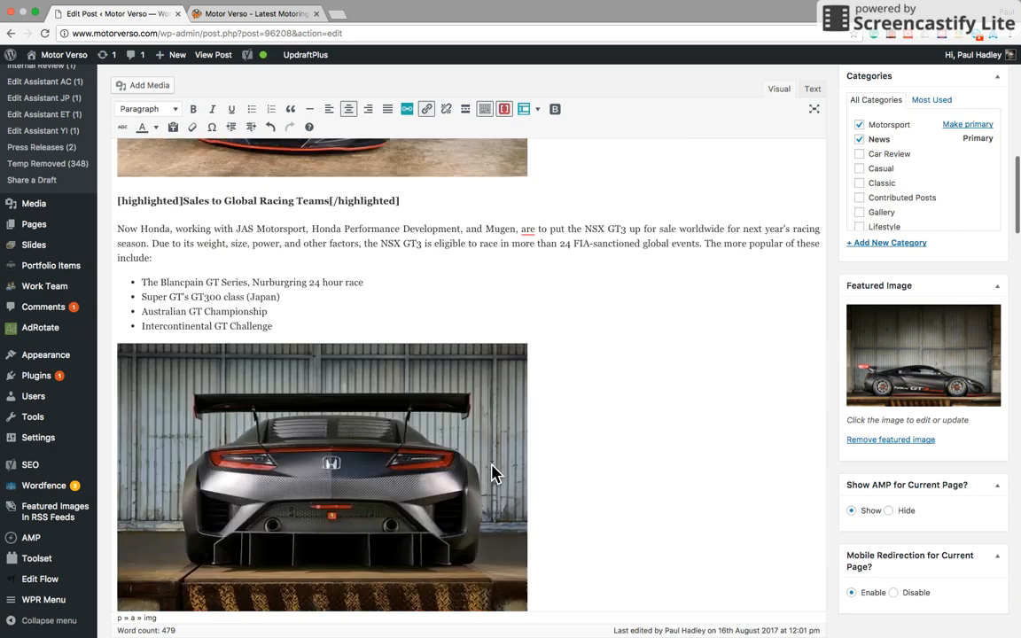
scroll(495, 475, down, 8)
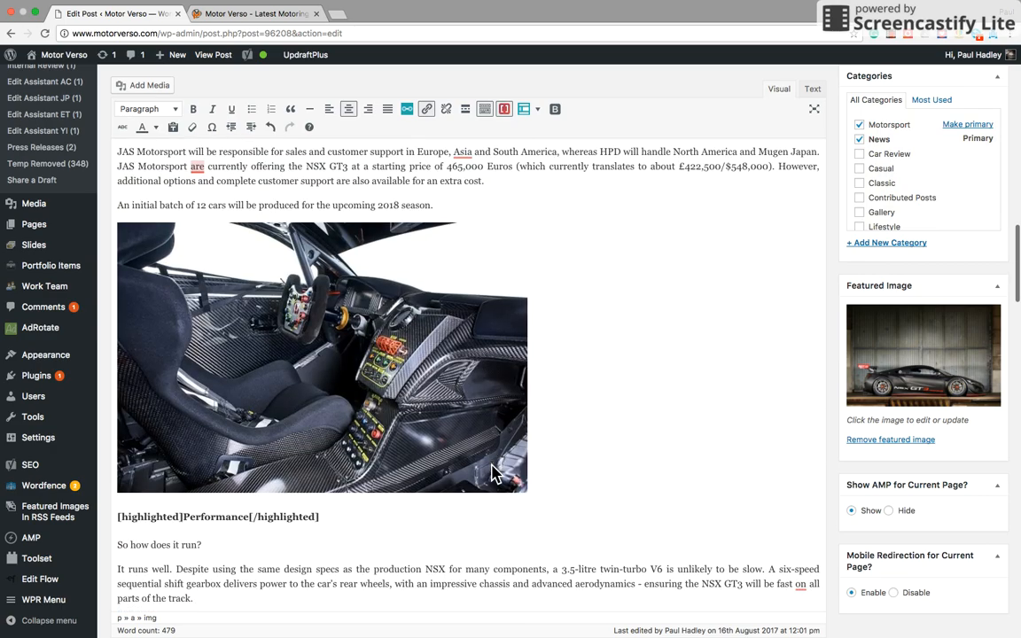
scroll(495, 474, down, 10)
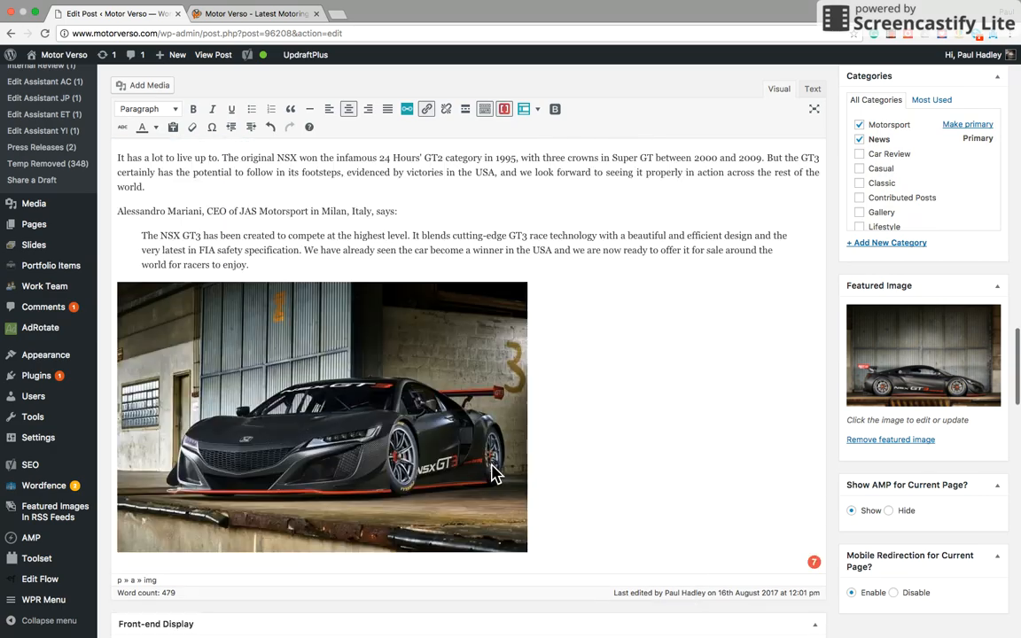
scroll(492, 472, down, 10)
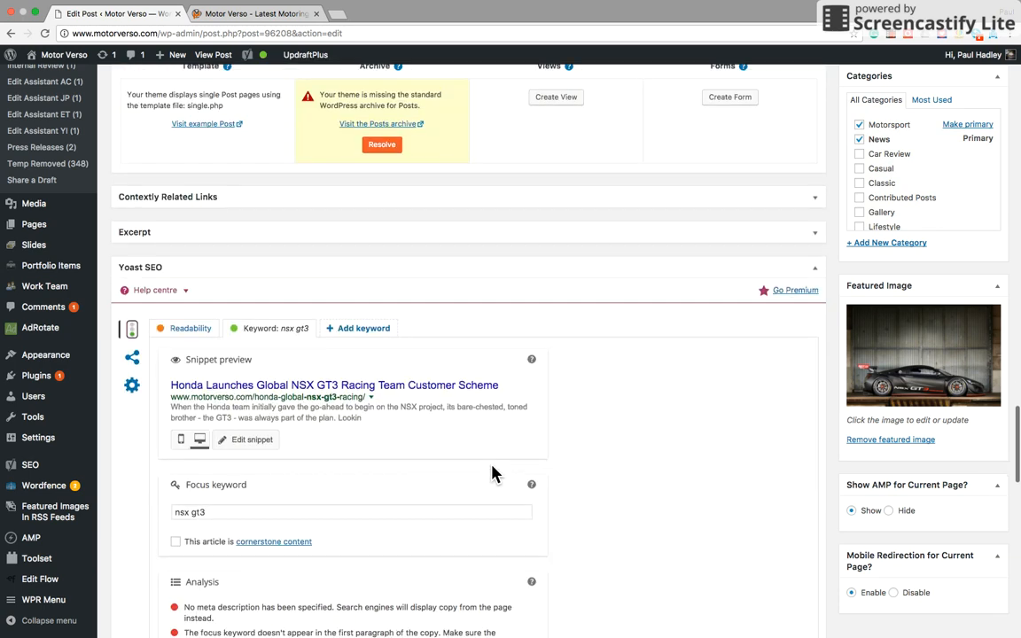
scroll(494, 474, down, 3)
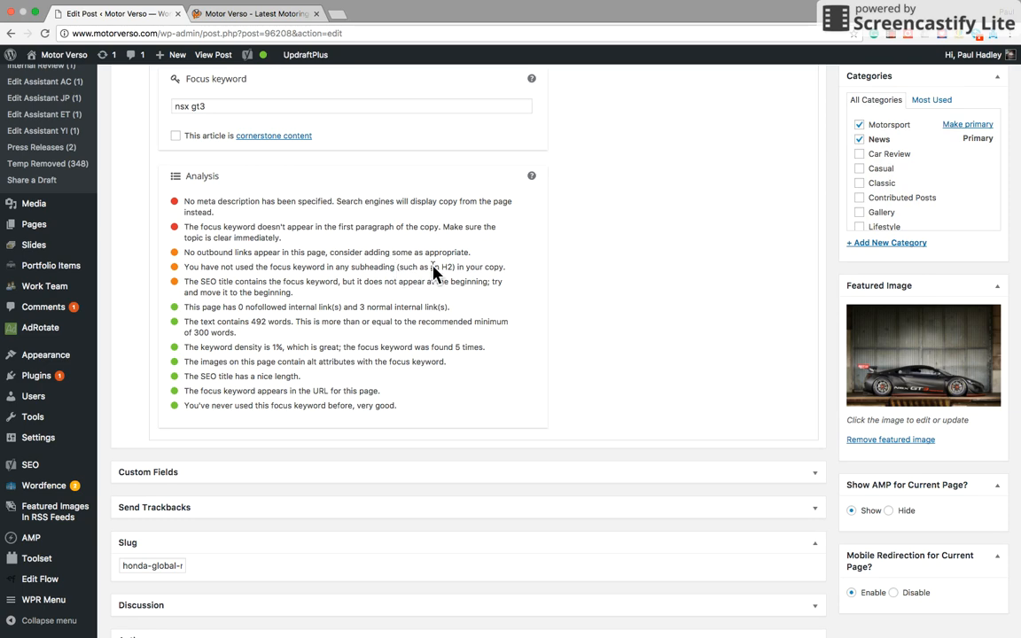
scroll(179, 197, up, 1)
scroll(179, 203, up, 20)
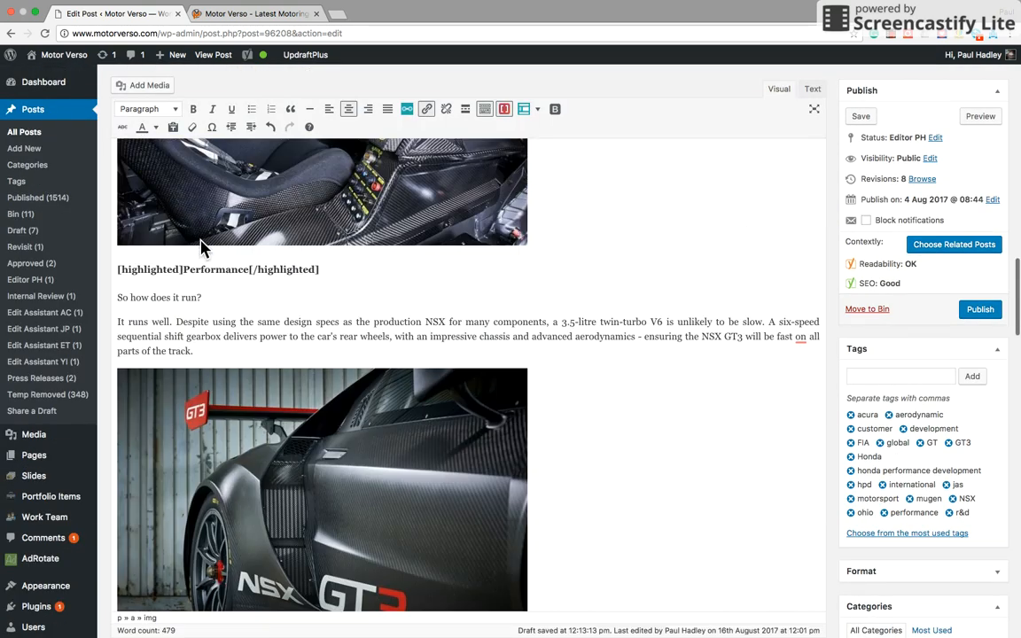
- Insert the focus keyword "nsx gt3" before "Performance" in the article's Performance subheading
click(183, 269)
scroll(186, 271, down, 1)
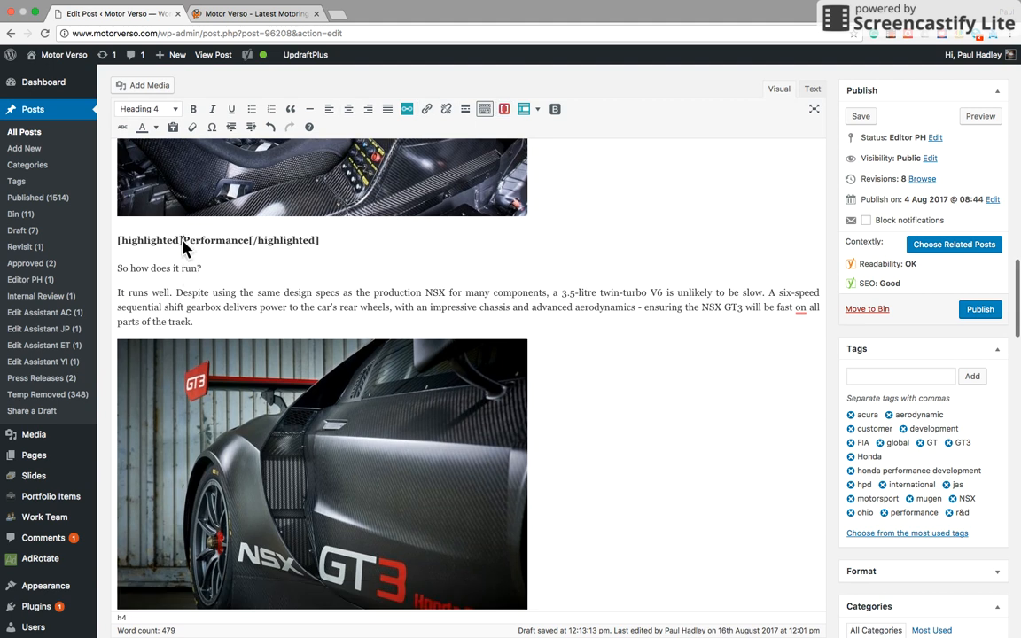
click(182, 241)
text(nsx gt3)
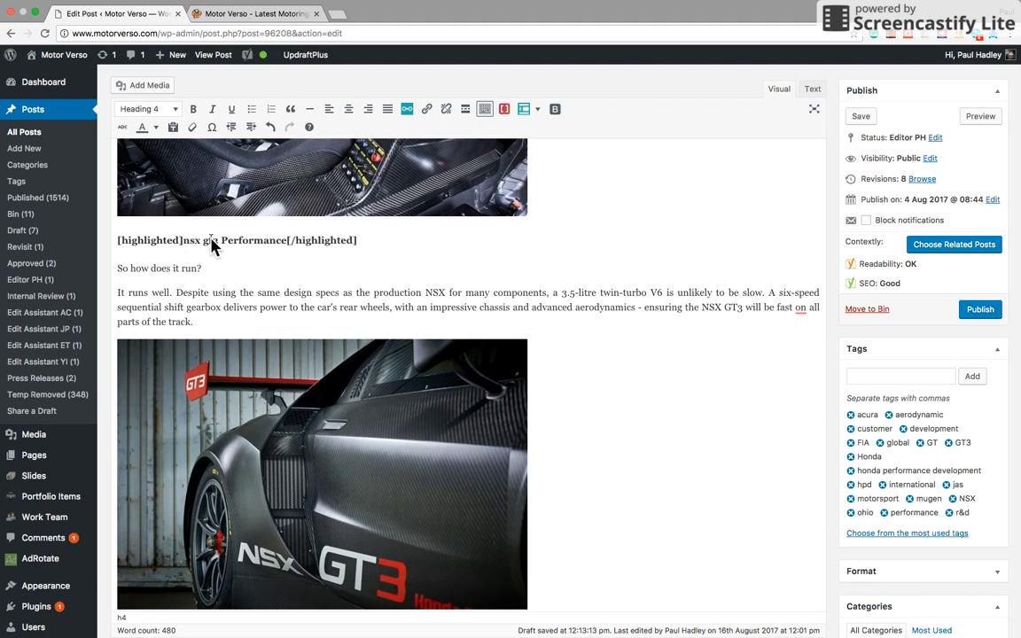
- Capitalise the keyword in the Performance subheading and add a hyphen so it reads "NSX GT3 - Performance"
click(211, 239)
key(BackSpace)
key(BackSpace)
text(GT)
key(Left)
key(Left)
key(Left)
key(BackSpace)
key(BackSpace)
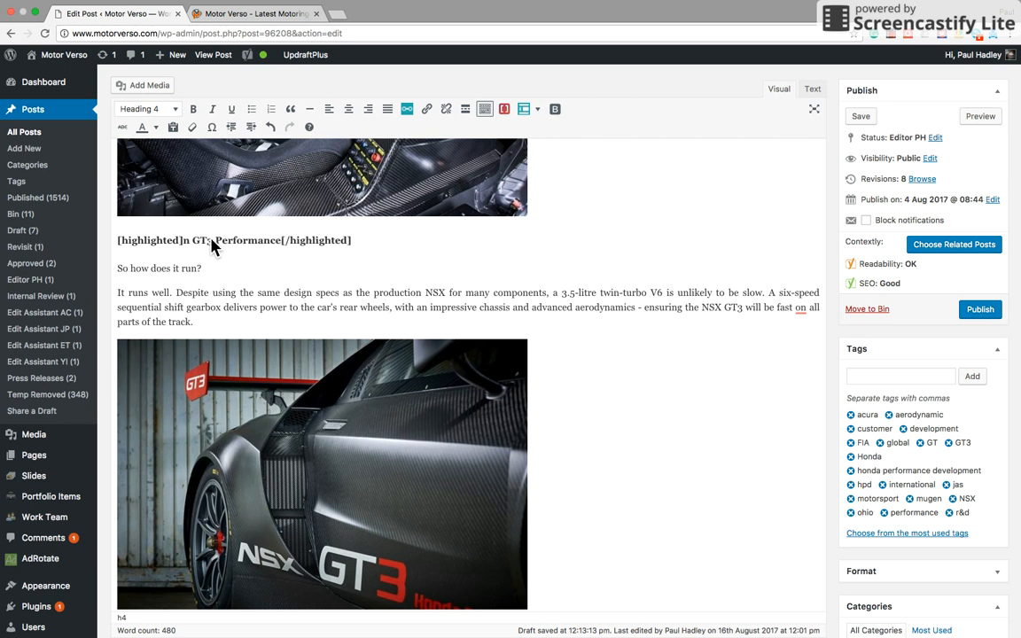
key(BackSpace)
text(NSX)
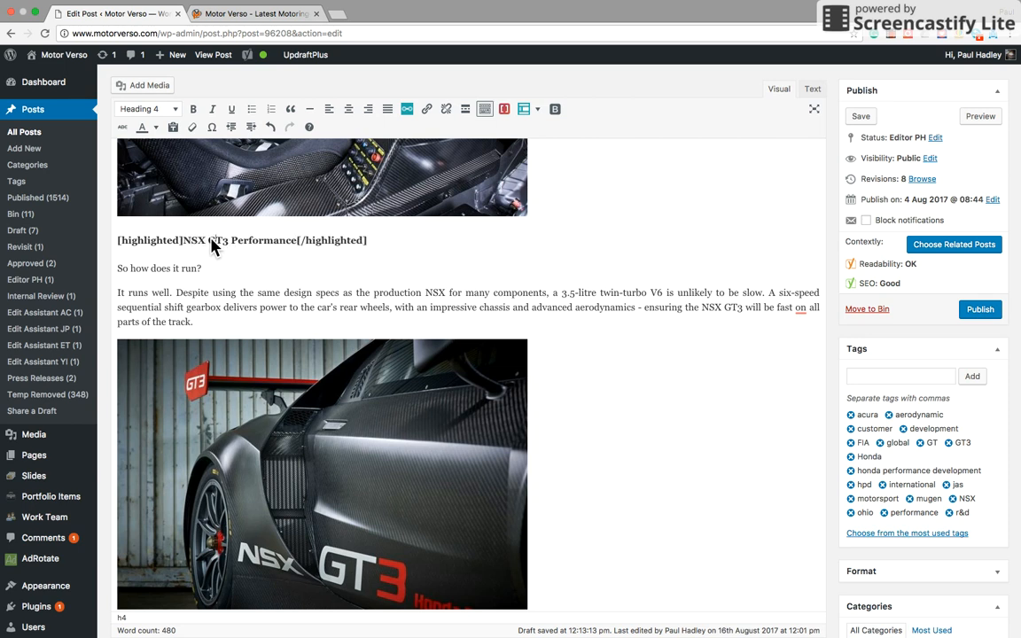
text(-)
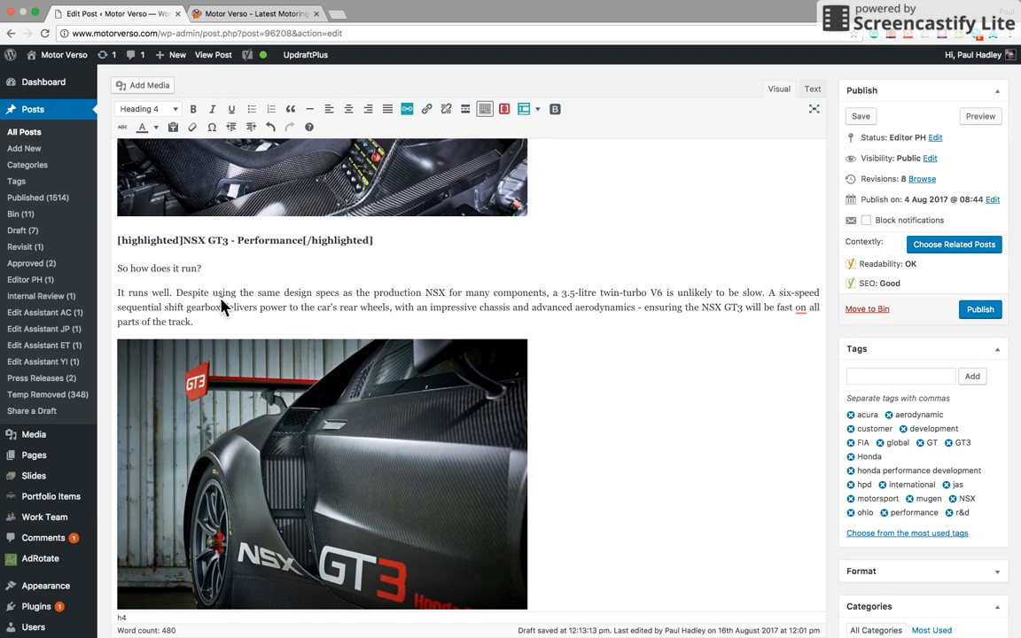
- Review the Yoast SEO analysis for the subheading keyword and remaining issues, comparing it with the article's last section and the snippet preview
scroll(222, 300, down, 8)
scroll(222, 309, down, 8)
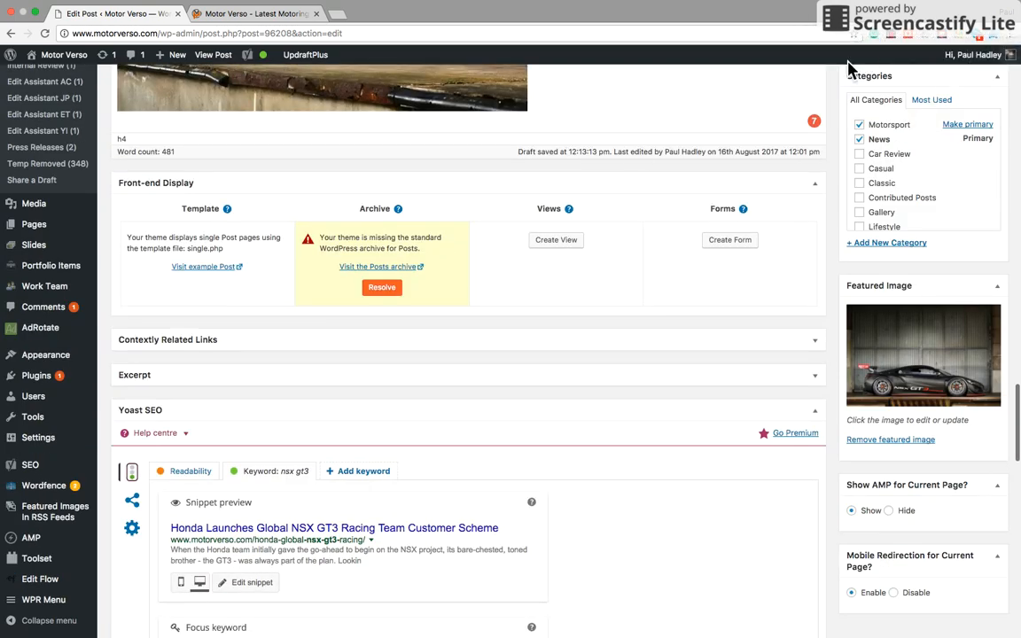
scroll(459, 349, down, 5)
scroll(459, 348, down, 5)
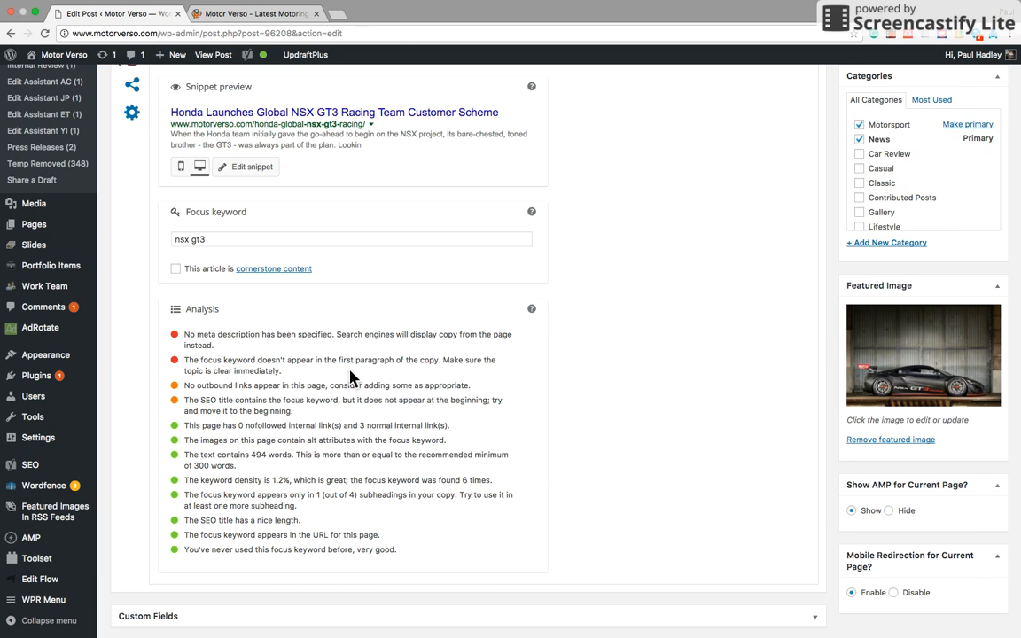
scroll(350, 378, up, 10)
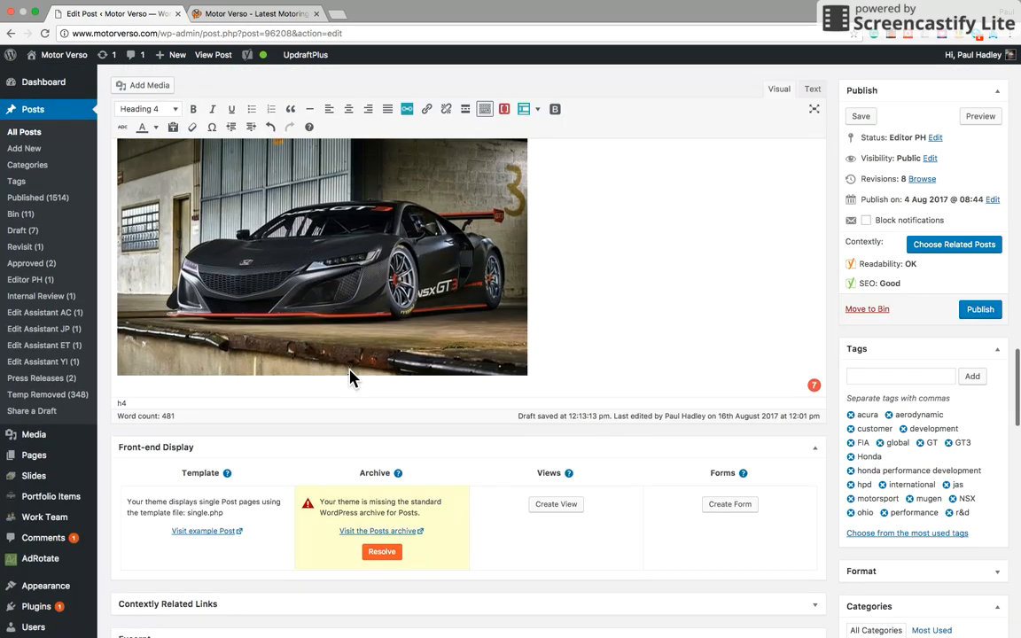
scroll(351, 378, up, 5)
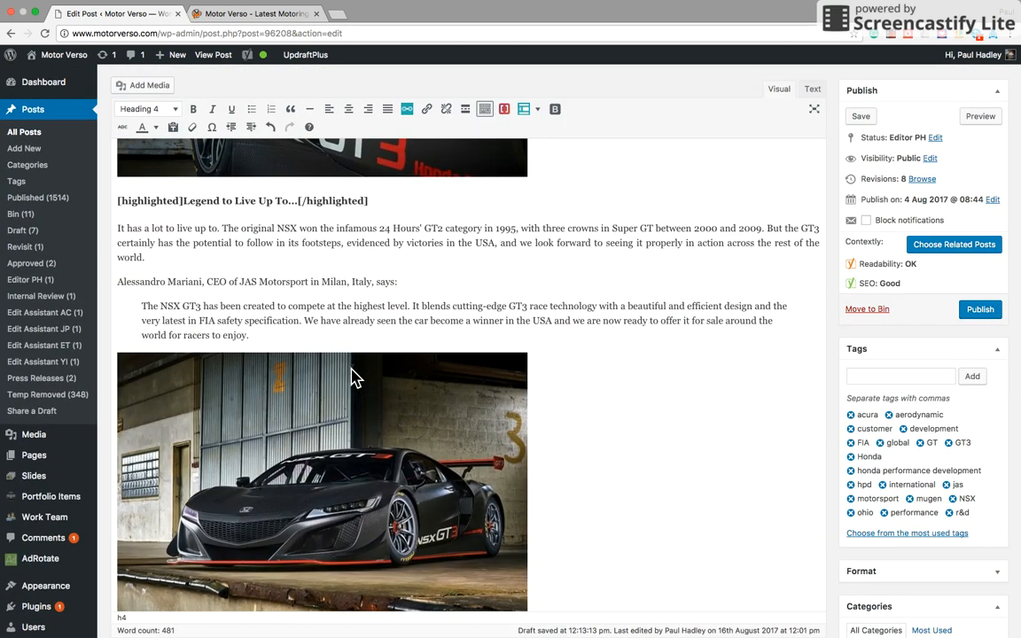
scroll(338, 349, down, 1)
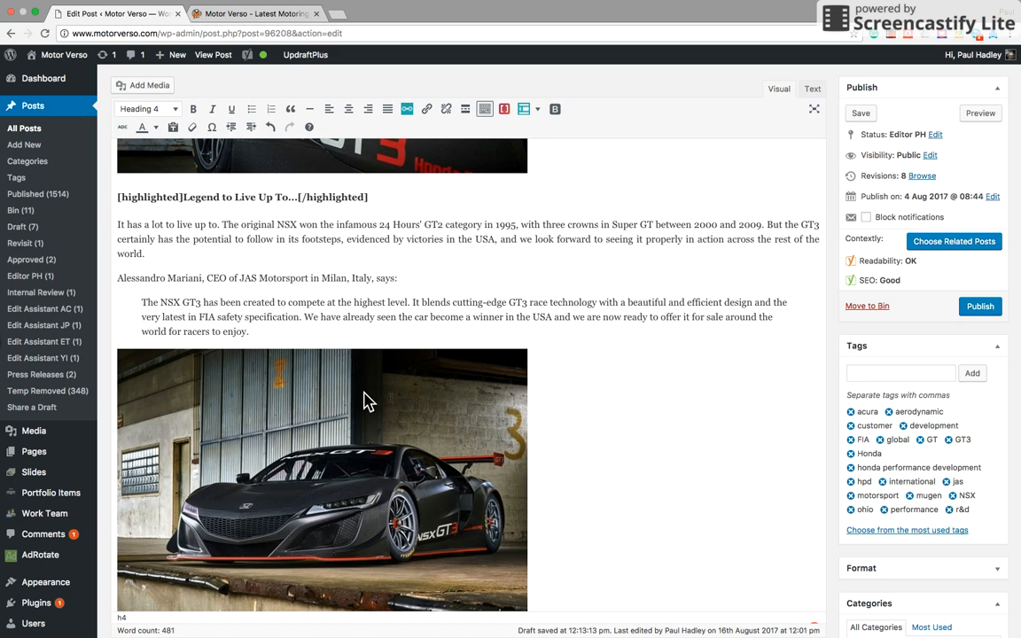
scroll(381, 404, down, 5)
scroll(400, 404, down, 8)
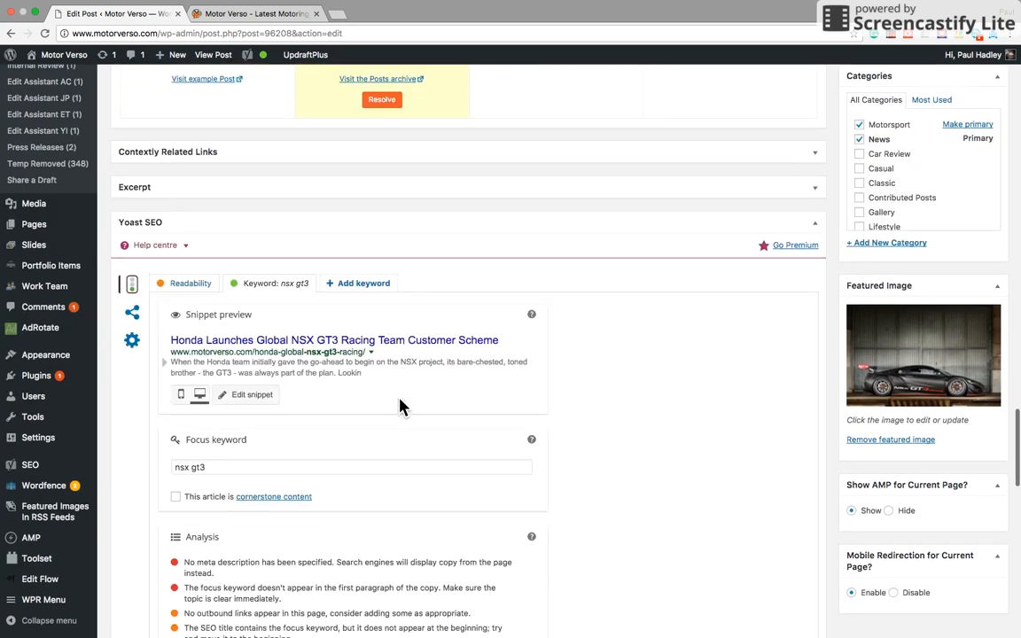
scroll(399, 404, up, 1)
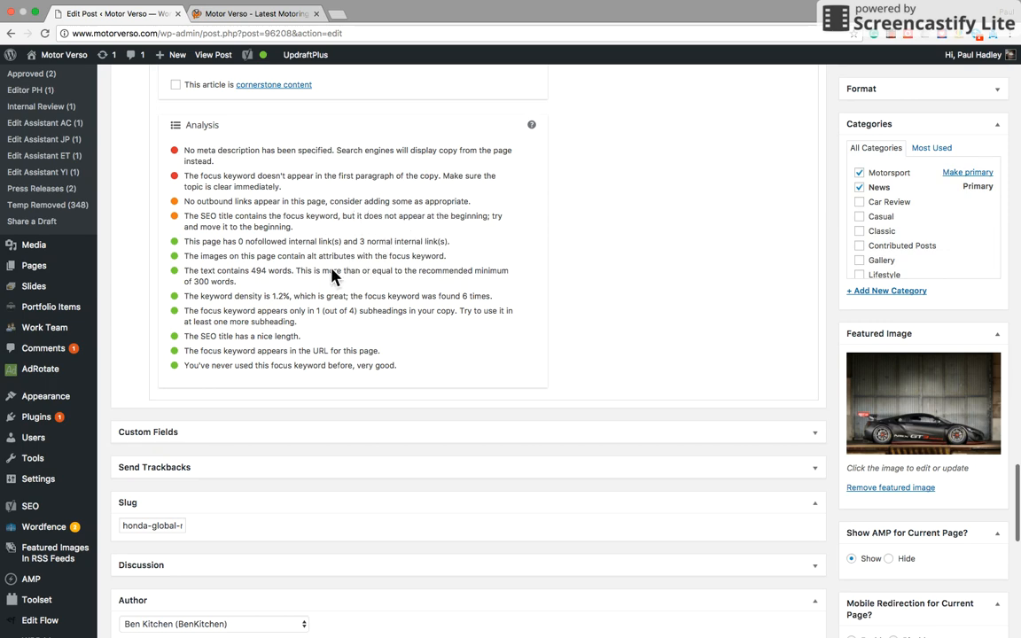
scroll(263, 300, up, 3)
scroll(263, 300, up, 1)
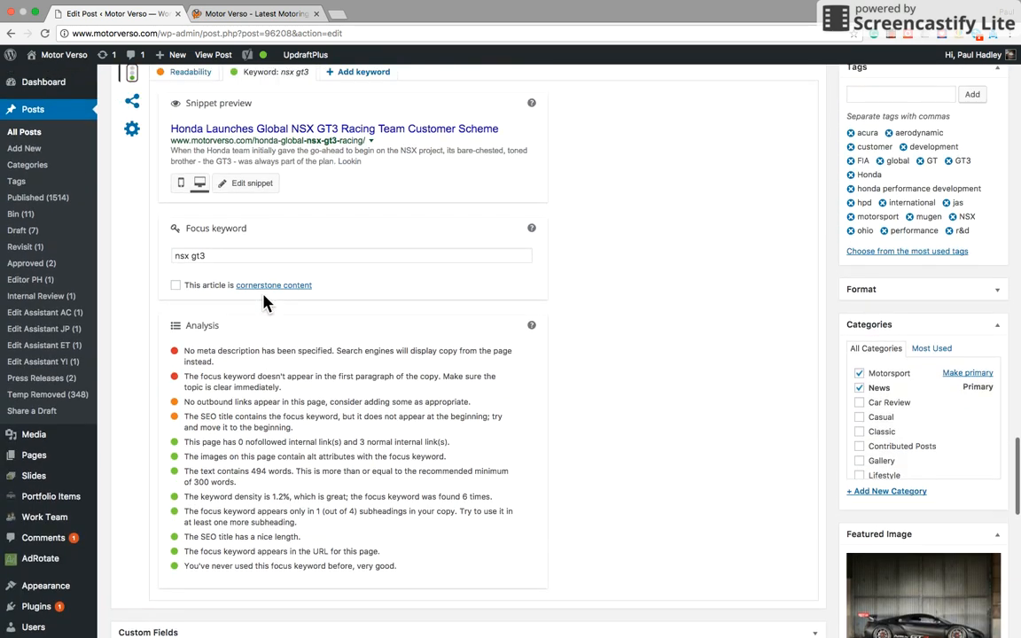
scroll(263, 299, up, 1)
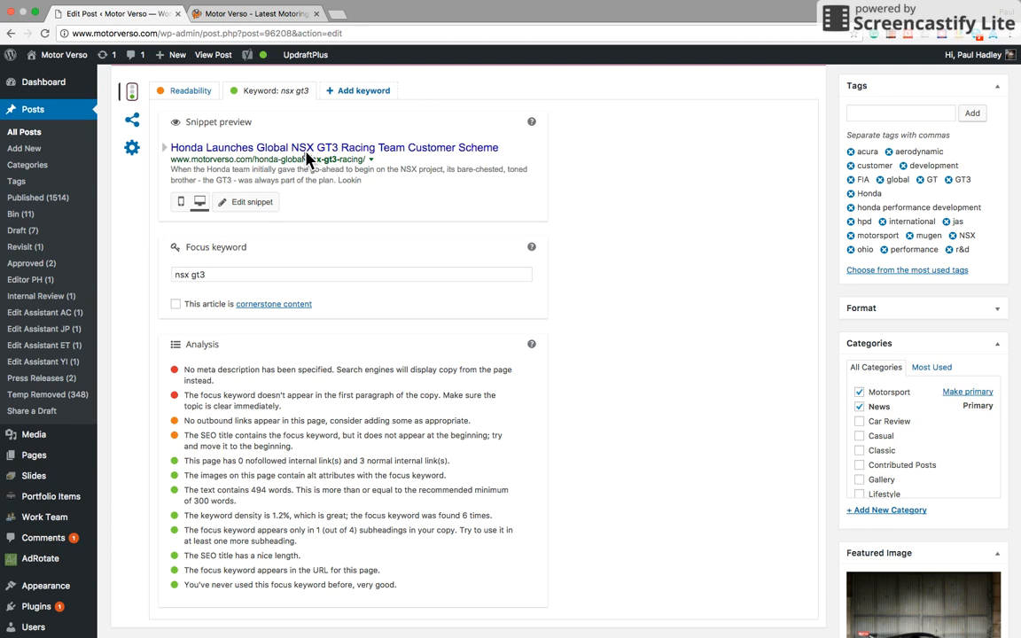
- Open the Yoast snippet editor and fill the SEO title with the post's title, "Honda Launches Global NSX GT3 Racing Team Customer Scheme"
click(251, 199)
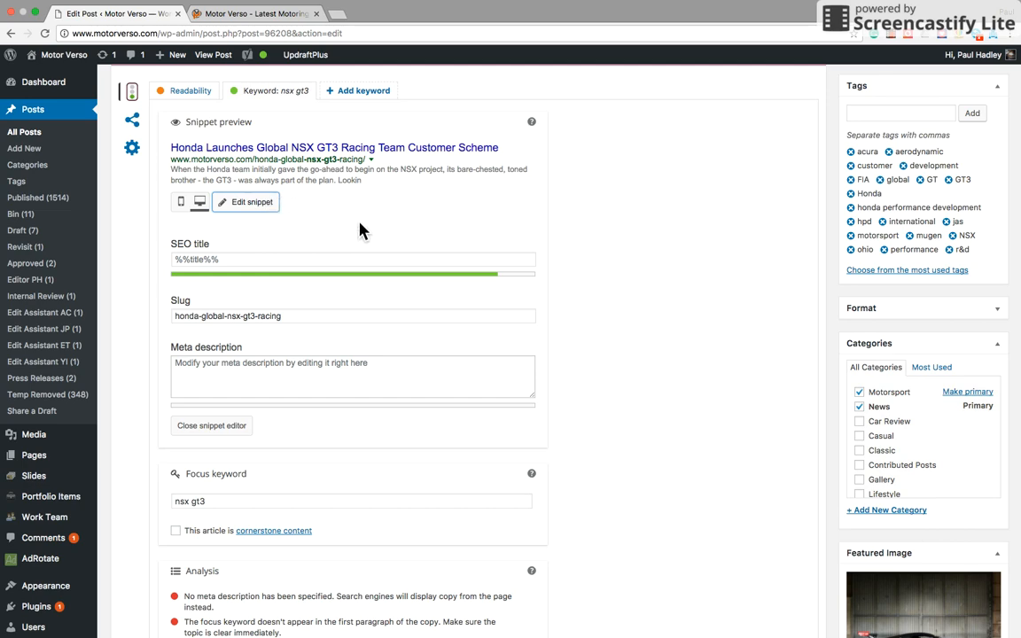
scroll(315, 193, up, 4)
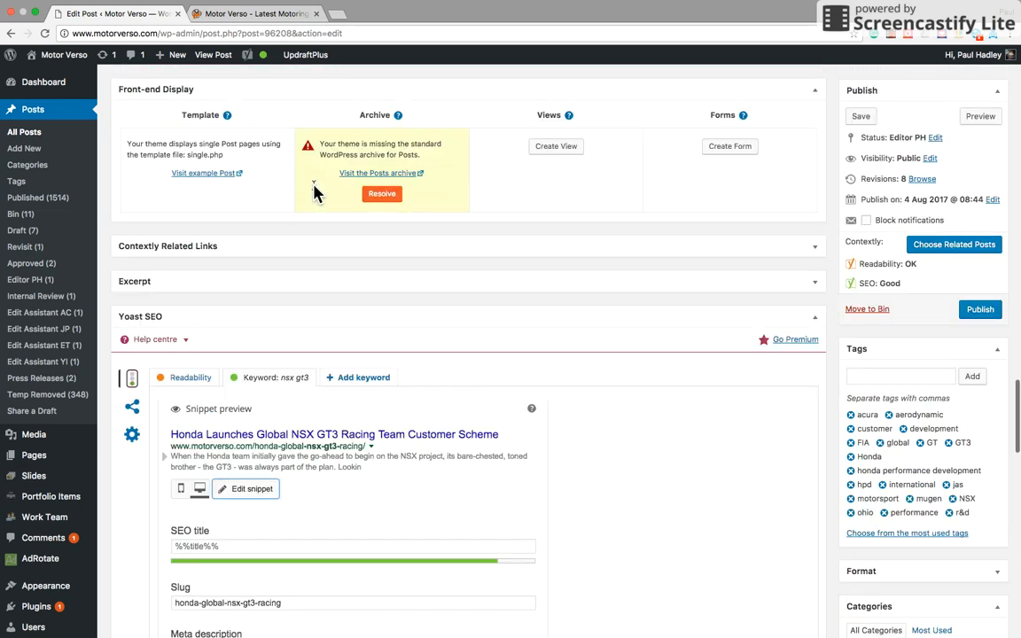
scroll(315, 193, up, 15)
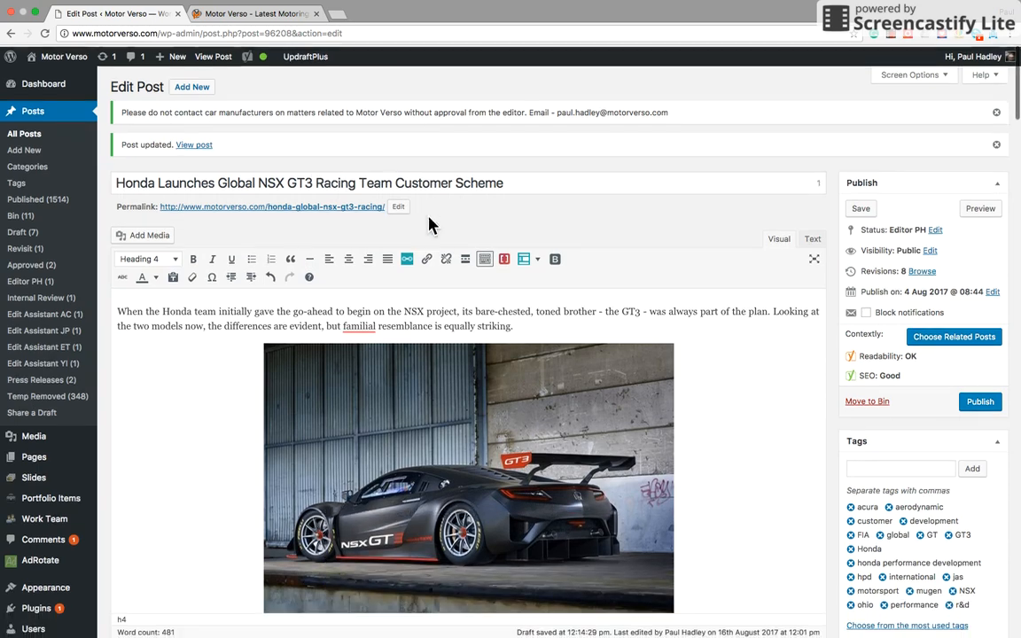
triple_click(433, 186)
key(super+c)
scroll(284, 266, down, 3)
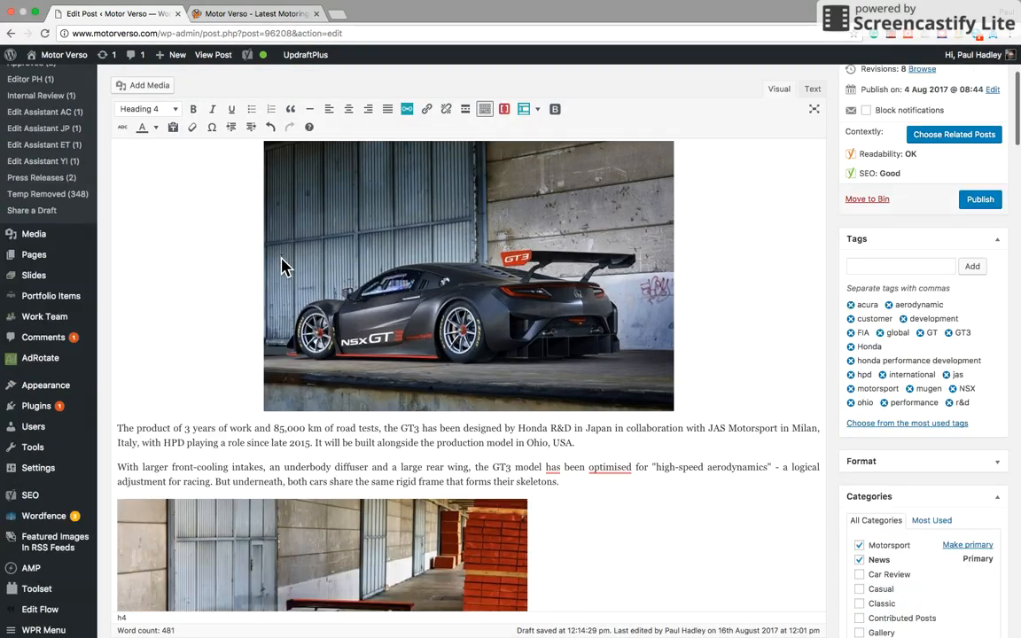
scroll(282, 261, down, 20)
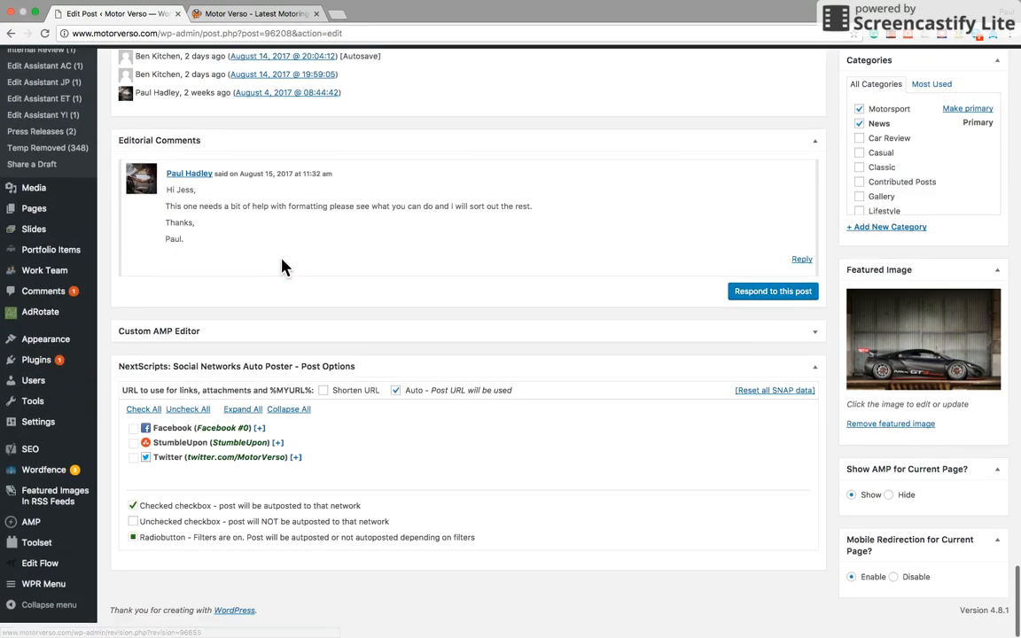
scroll(282, 266, up, 15)
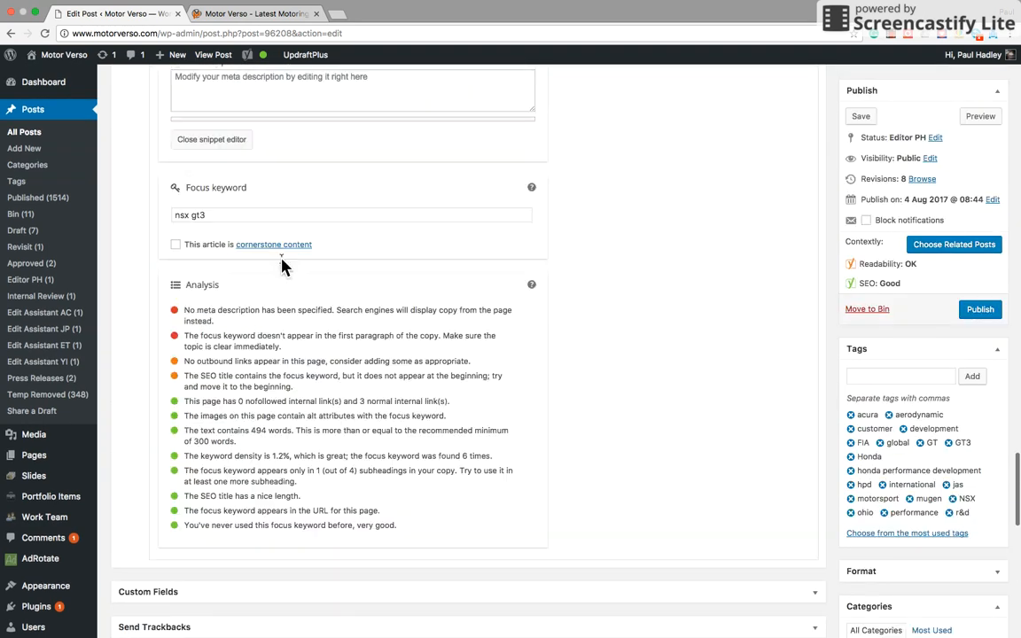
scroll(282, 266, up, 4)
click(222, 124)
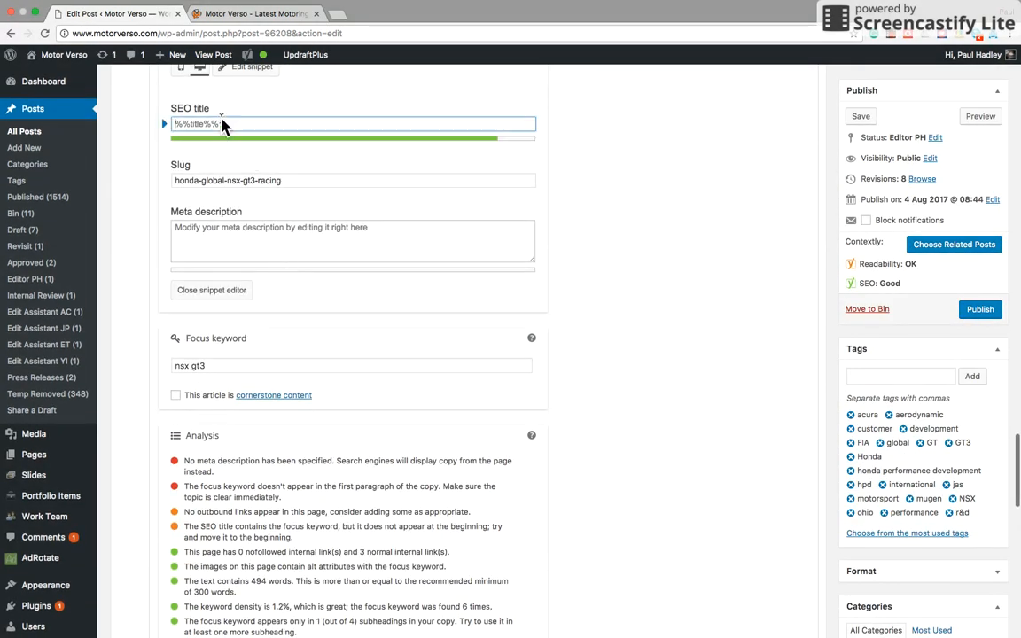
scroll(132, 224, up, 5)
key(super+v)
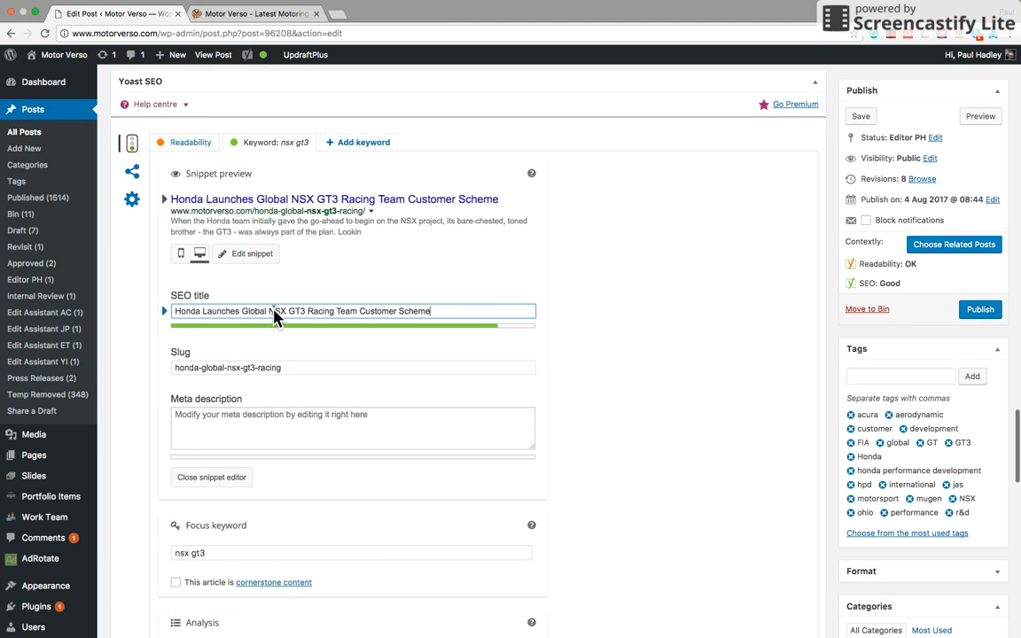
- Move the keyword to the start of the SEO title so it reads "NSX GT3 - Honda Launches Global Racing Team Customer Scheme"
drag(269, 312, 304, 312)
key(super+c)
key(BackSpace)
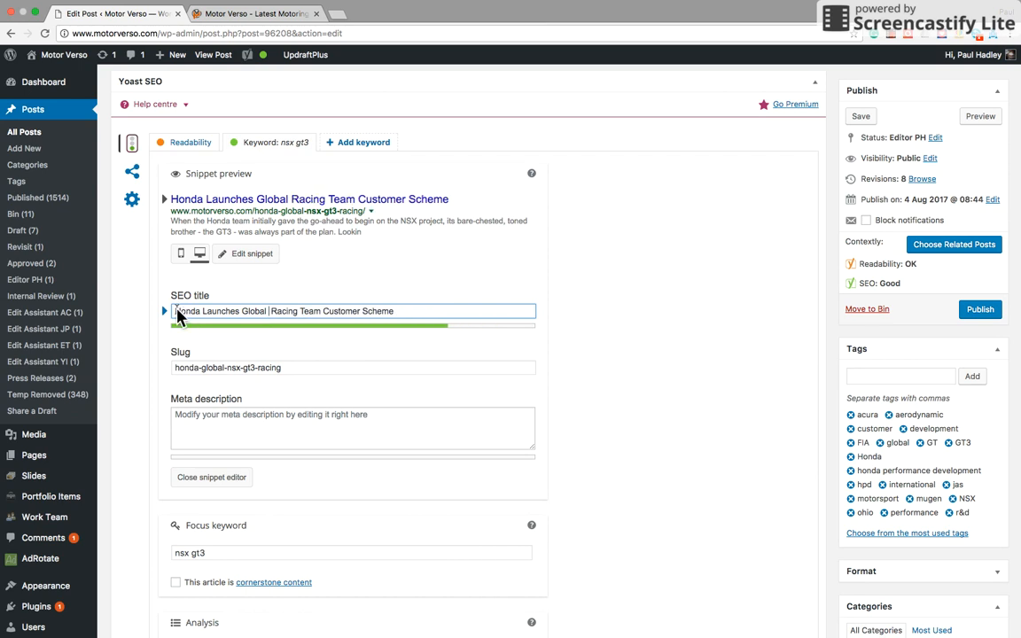
key(super+v)
text(-)
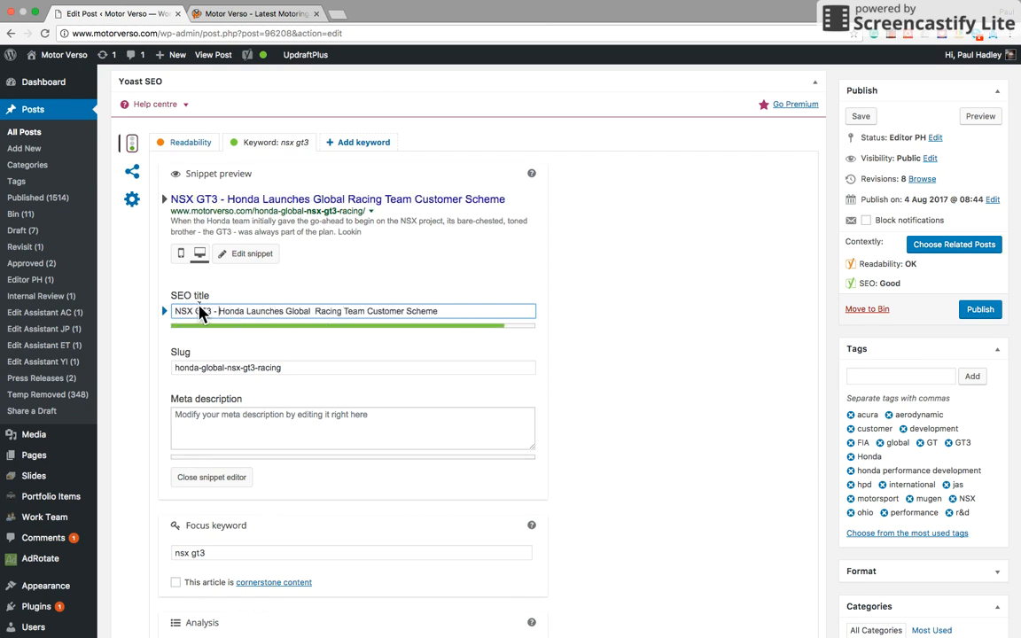
click(314, 311)
key(BackSpace)
- Check the Yoast SEO analysis for the SEO title and remaining issues, and compare the post's title and opening paragraph with the snippet preview
scroll(336, 301, down, 1)
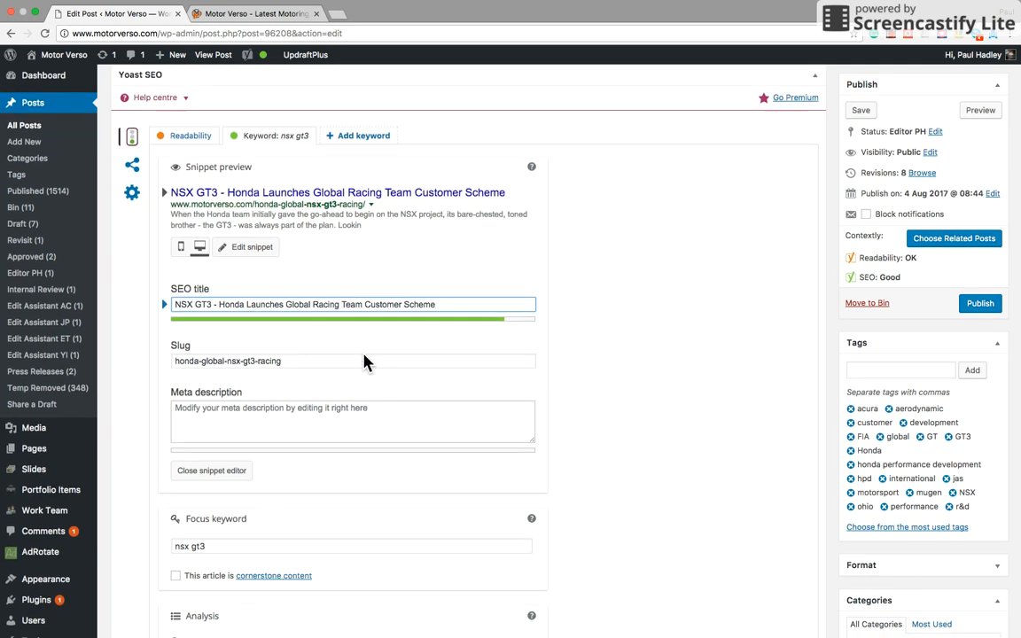
scroll(284, 394, down, 7)
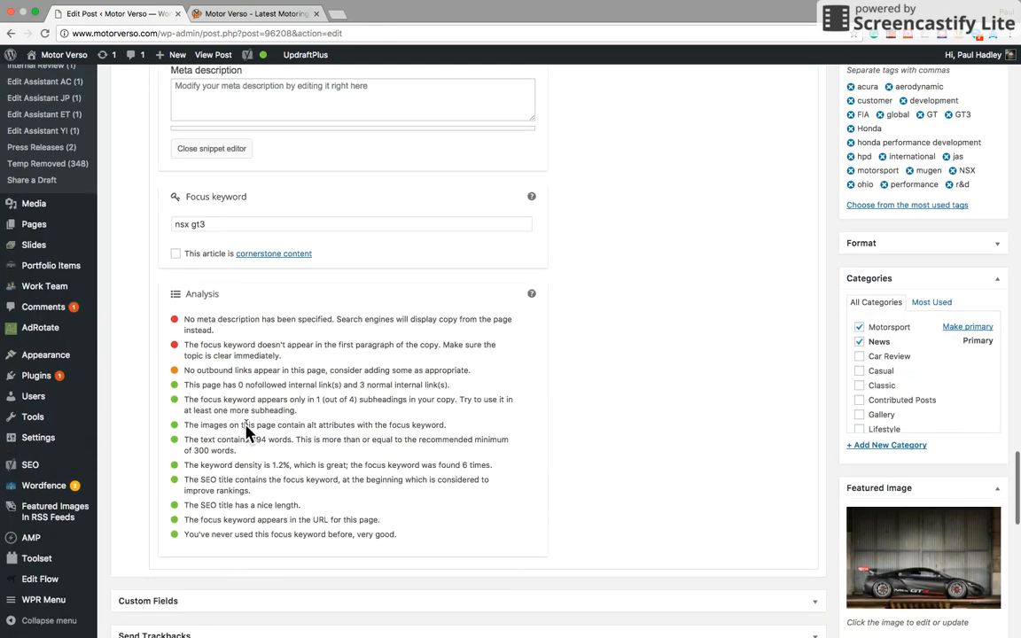
scroll(178, 350, up, 2)
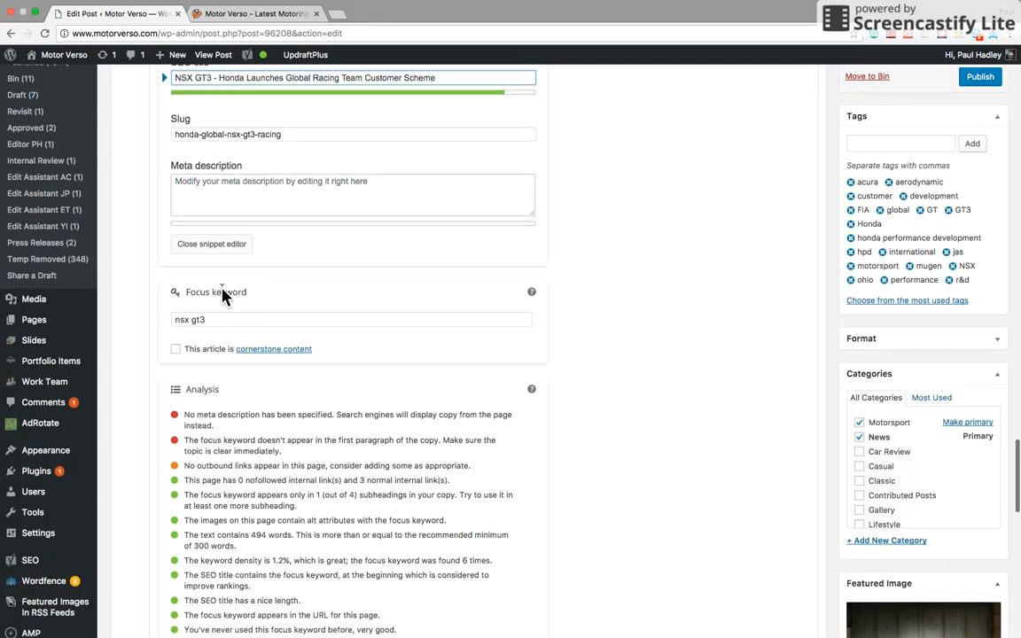
scroll(221, 283, up, 2)
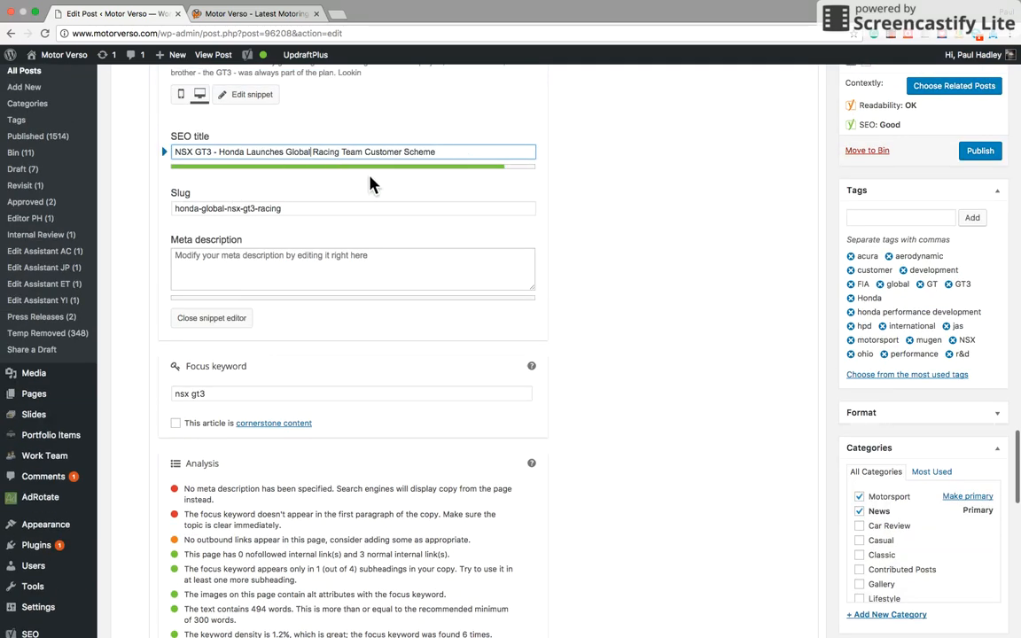
scroll(371, 186, up, 8)
scroll(371, 182, up, 8)
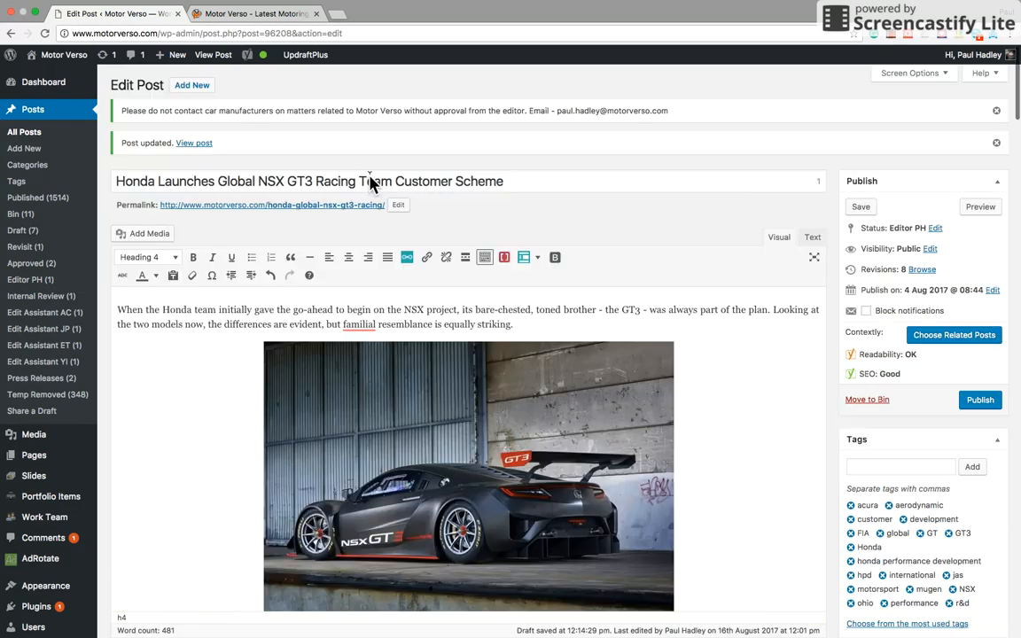
scroll(297, 353, down, 15)
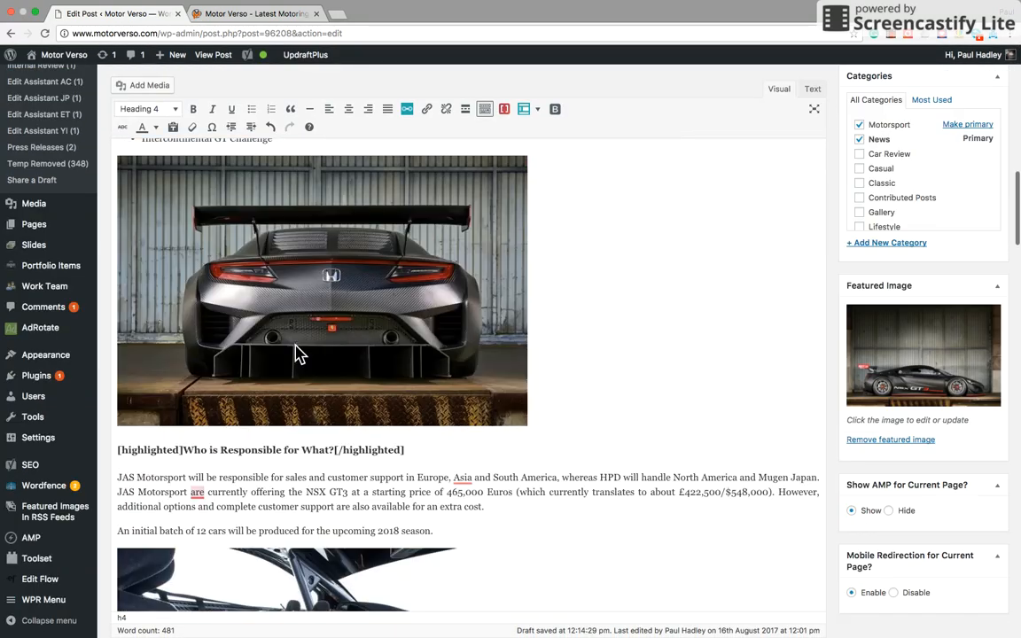
scroll(297, 353, down, 6)
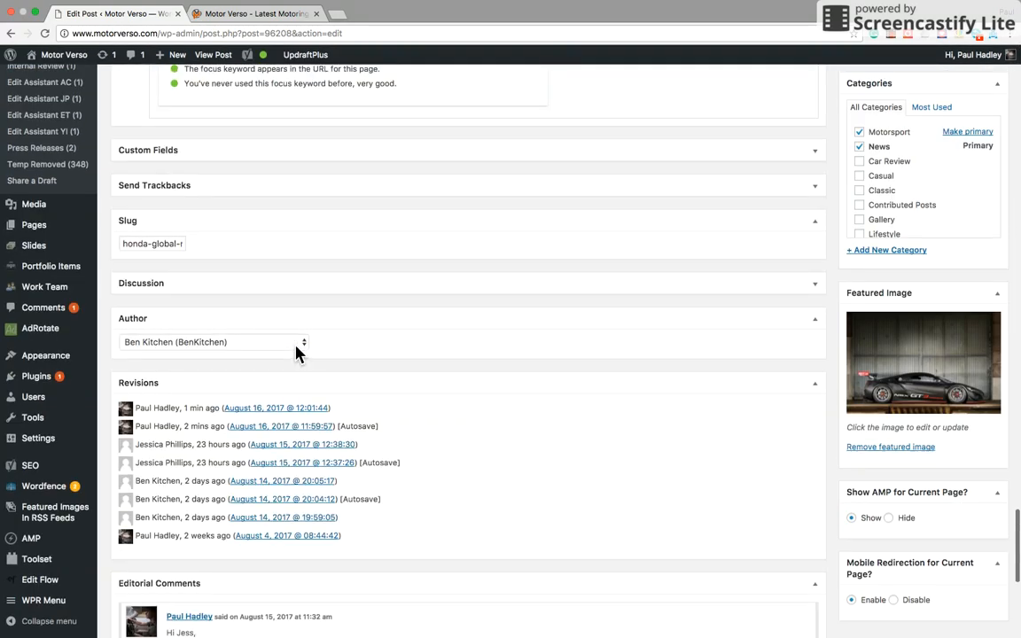
scroll(297, 353, up, 4)
scroll(297, 353, up, 5)
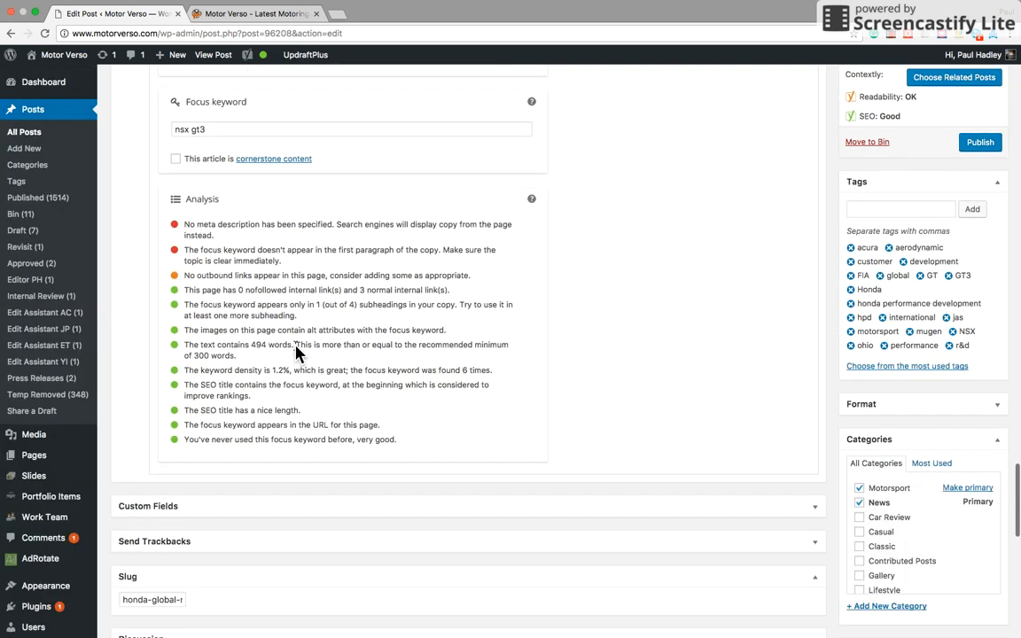
scroll(297, 353, up, 1)
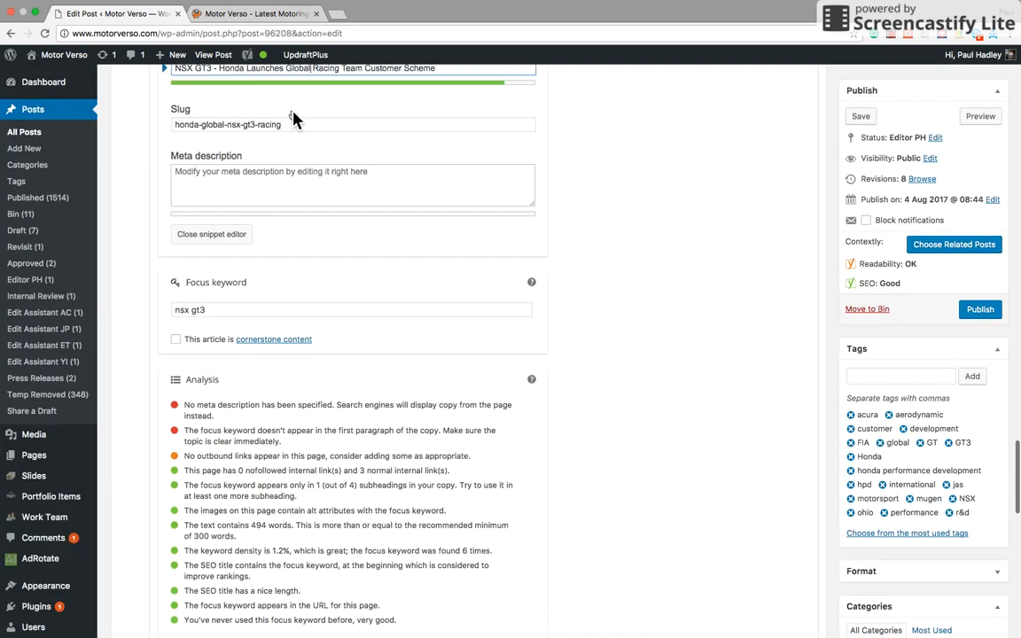
scroll(275, 137, up, 1)
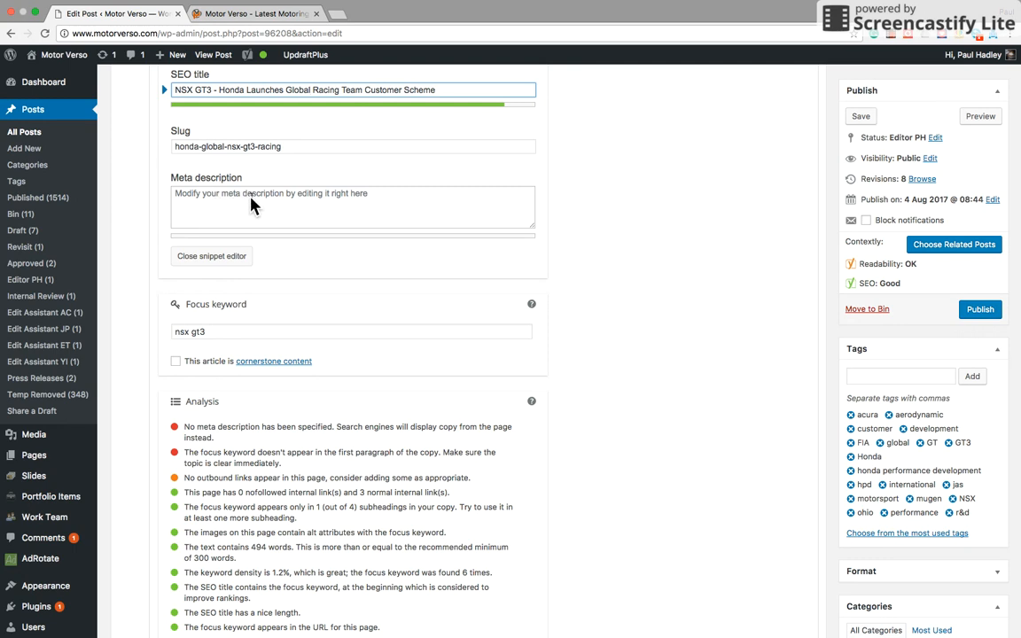
scroll(262, 204, up, 3)
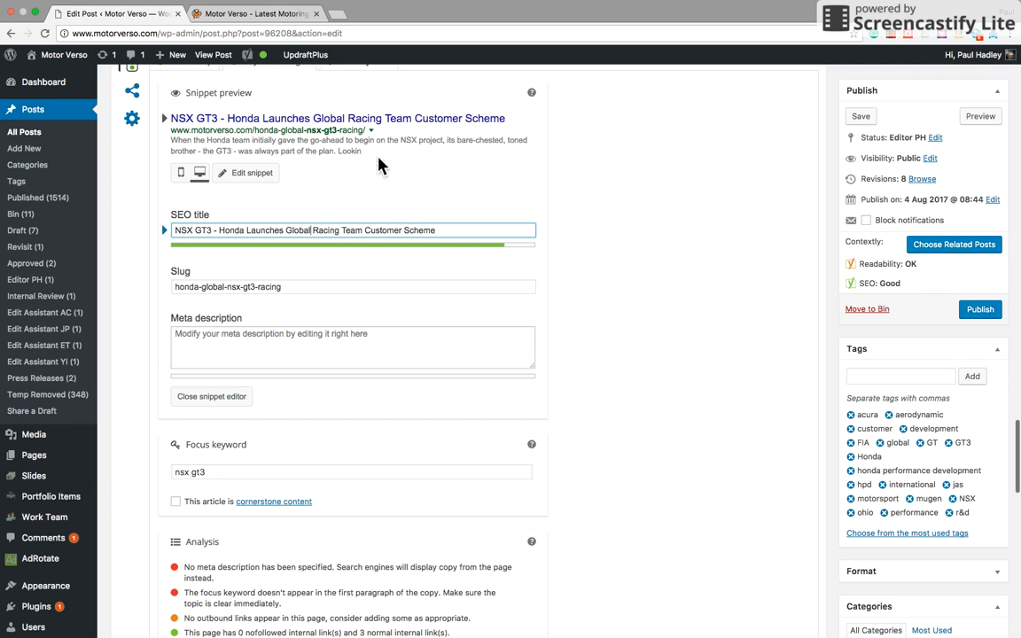
- Select the meta description for editing and examine it against the Yoast SEO analysis, the article's opening paragraphs and the snippet preview
click(344, 363)
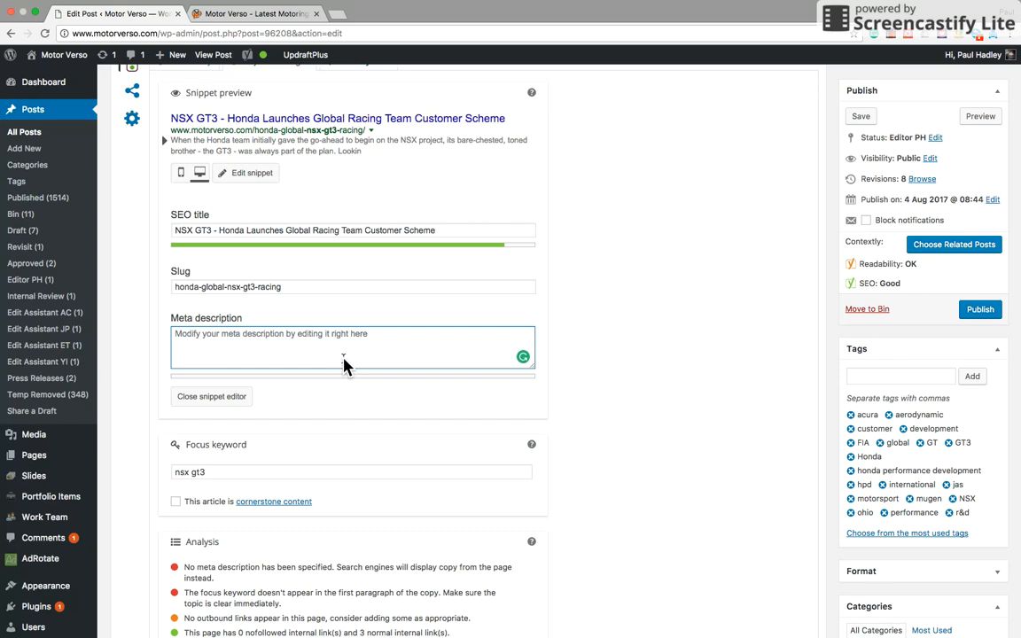
scroll(344, 364, down, 2)
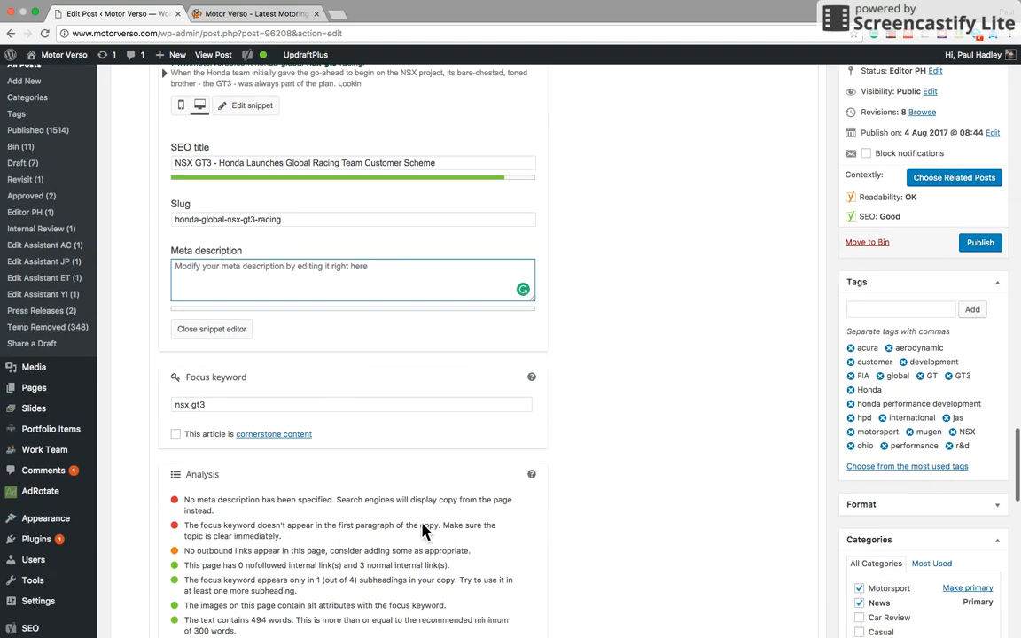
scroll(387, 347, up, 10)
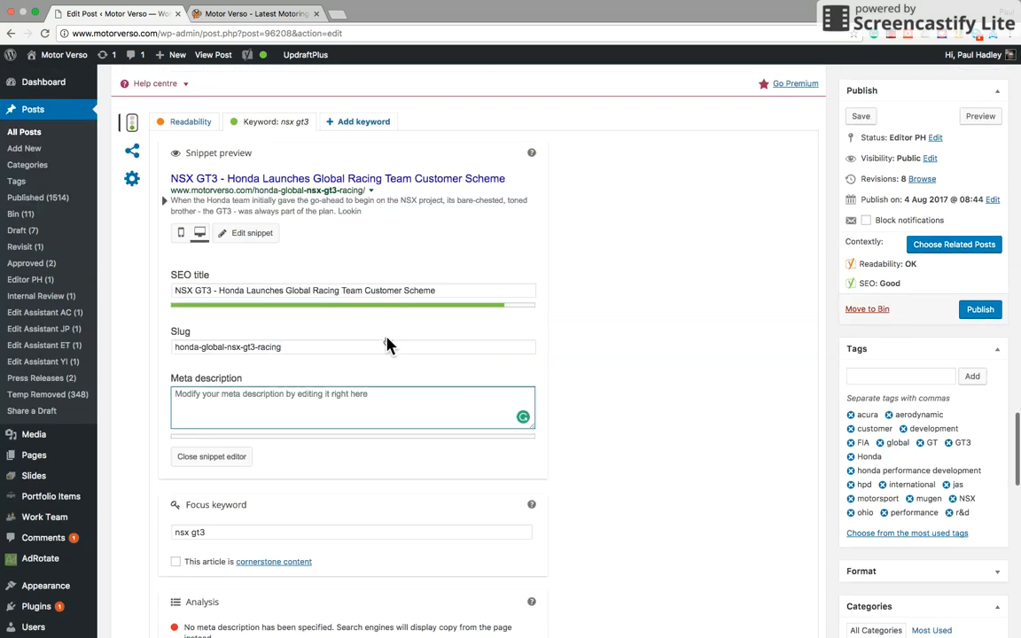
scroll(388, 346, up, 10)
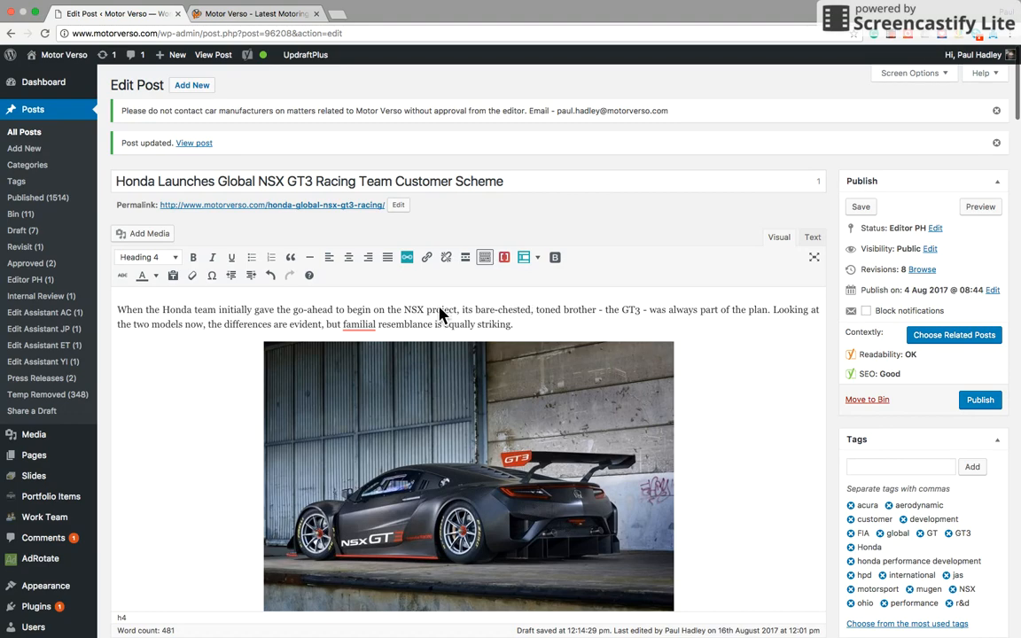
scroll(438, 331, down, 15)
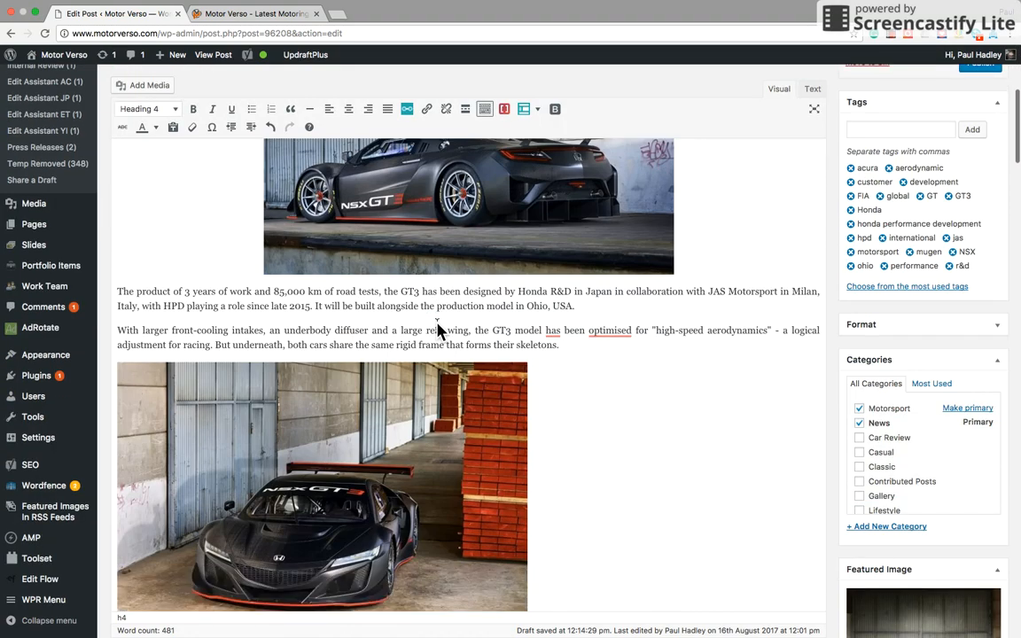
scroll(438, 331, down, 20)
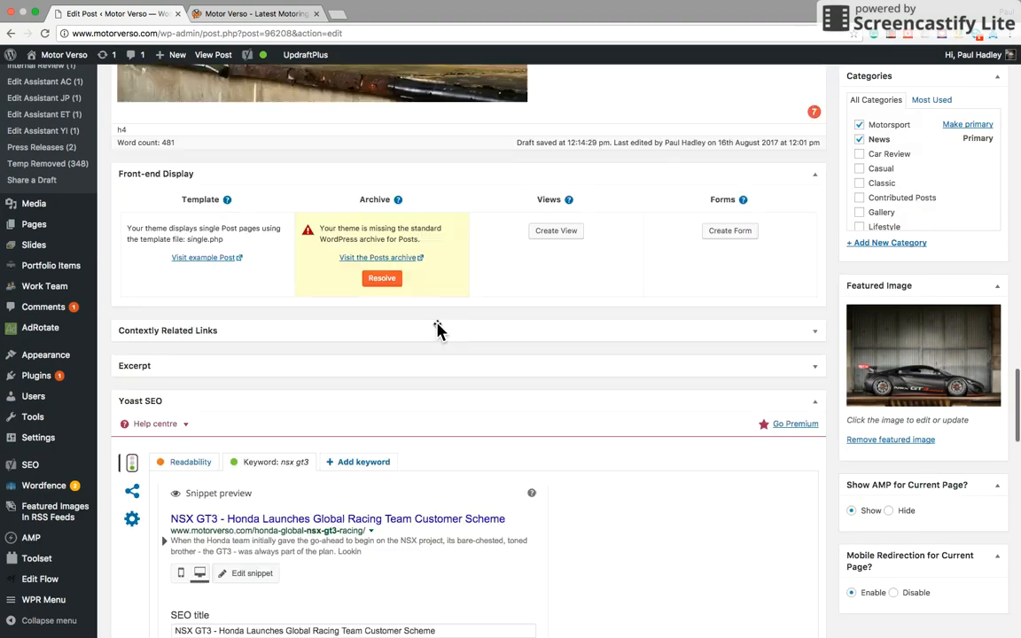
scroll(438, 330, down, 3)
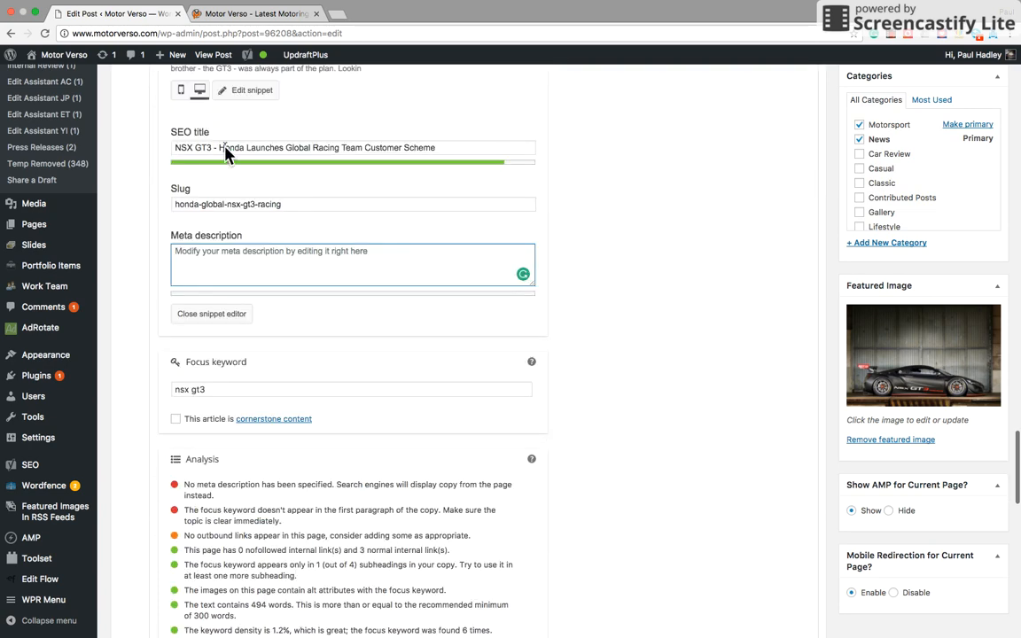
scroll(204, 142, up, 4)
scroll(226, 153, up, 1)
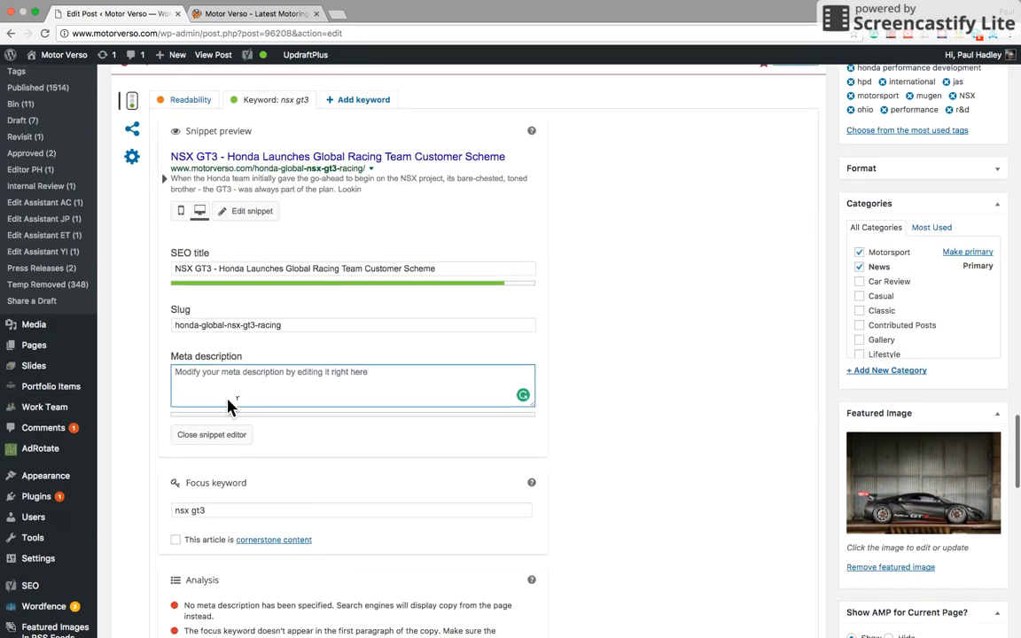
scroll(280, 359, down, 2)
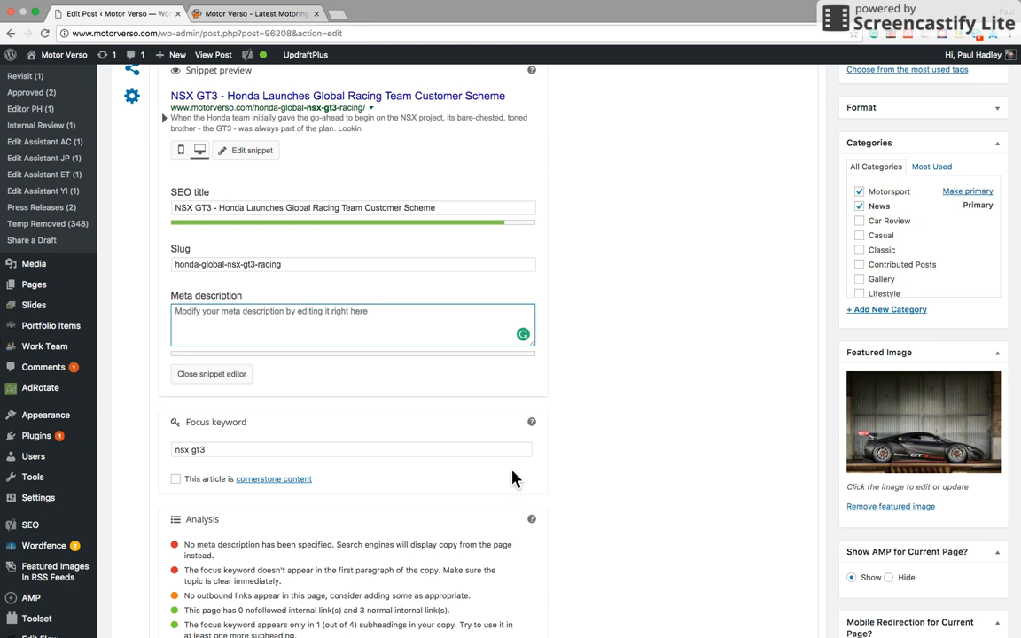
scroll(594, 377, up, 1)
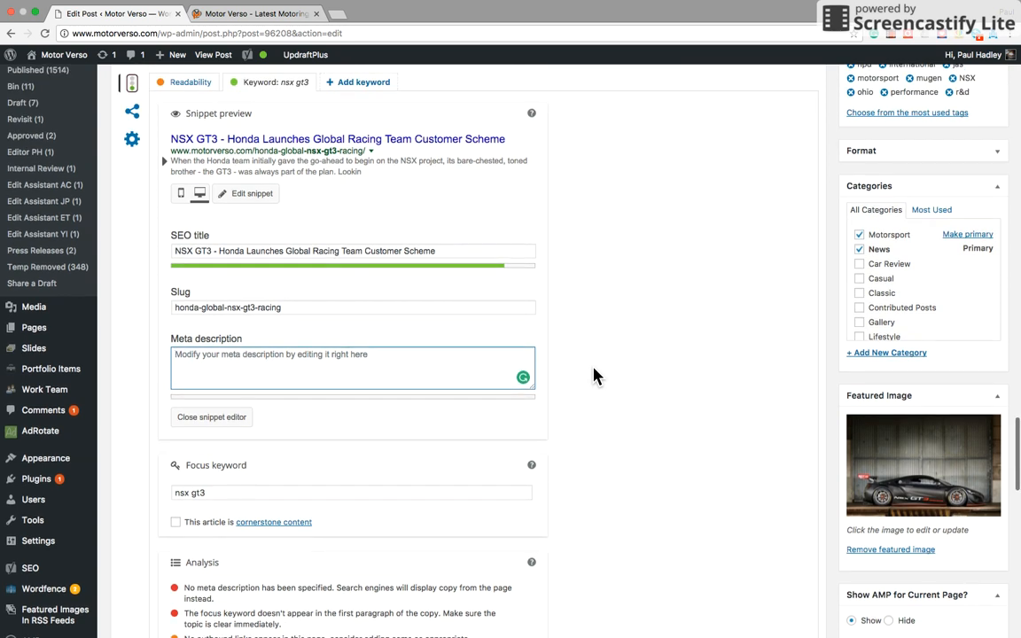